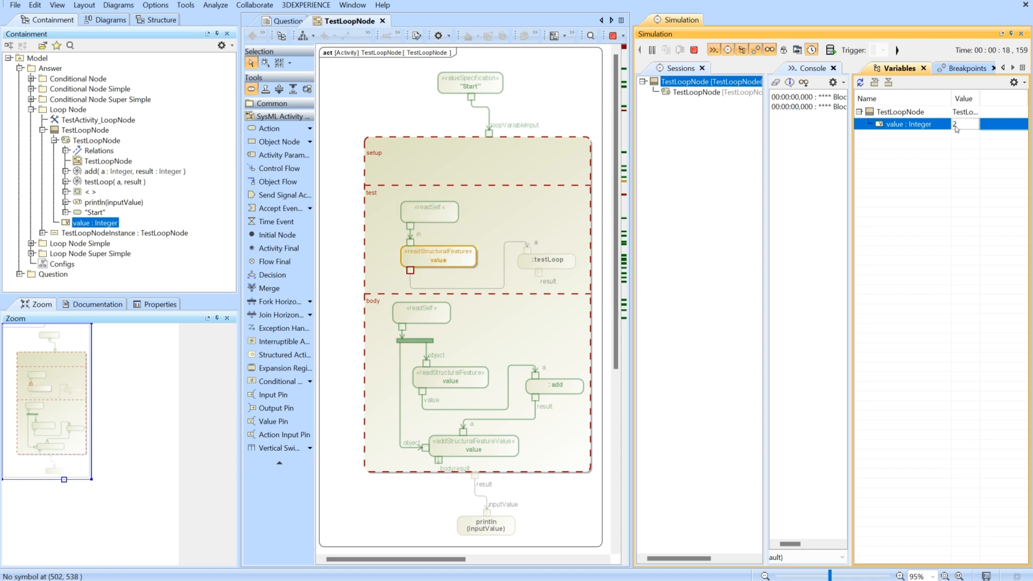
Inspect the runtime values of the readStructuralFeature and testLoop actions, and check testLoop's body expression in its specification
mouse_move(413, 265)
mouse_move(546, 266)
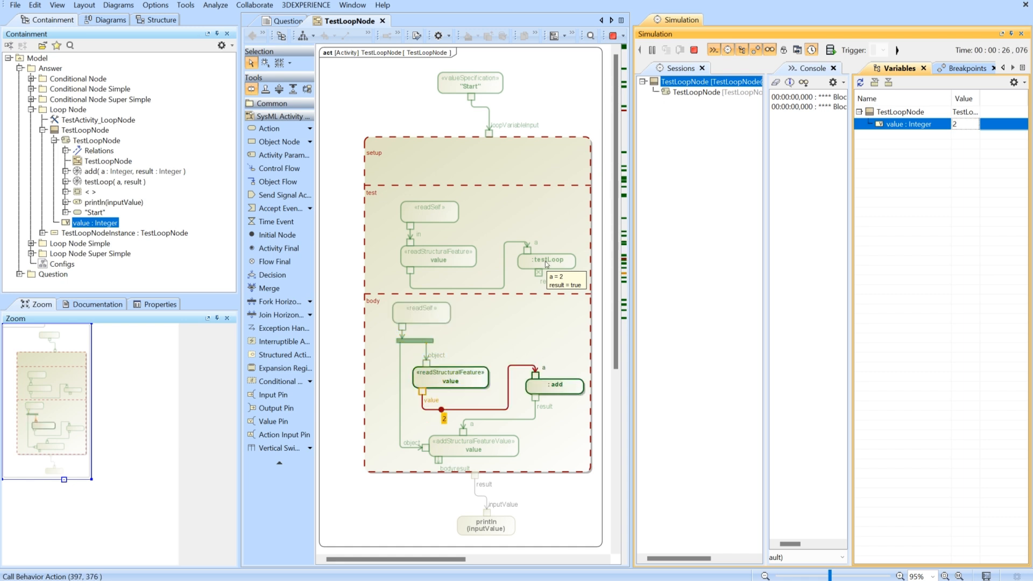
double_click(97, 182)
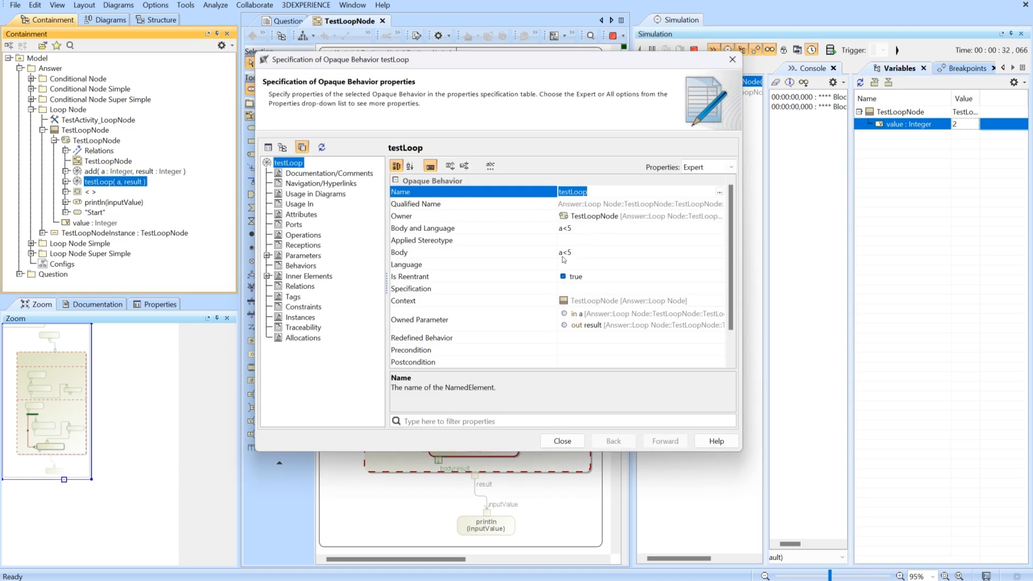
left_click(732, 60)
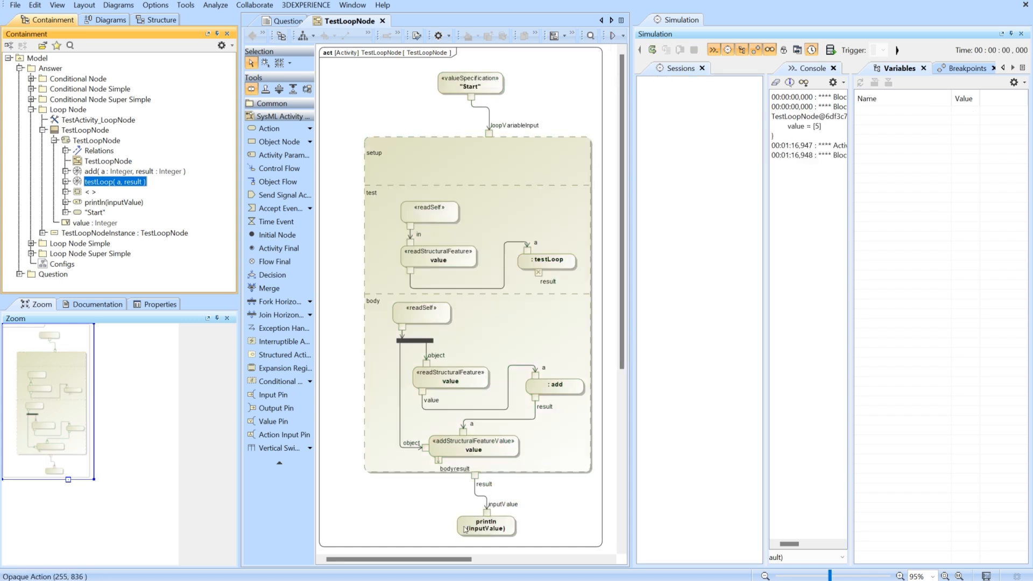
Widen the simulation Console pane to read the output of the finished loop run
left_click(880, 187)
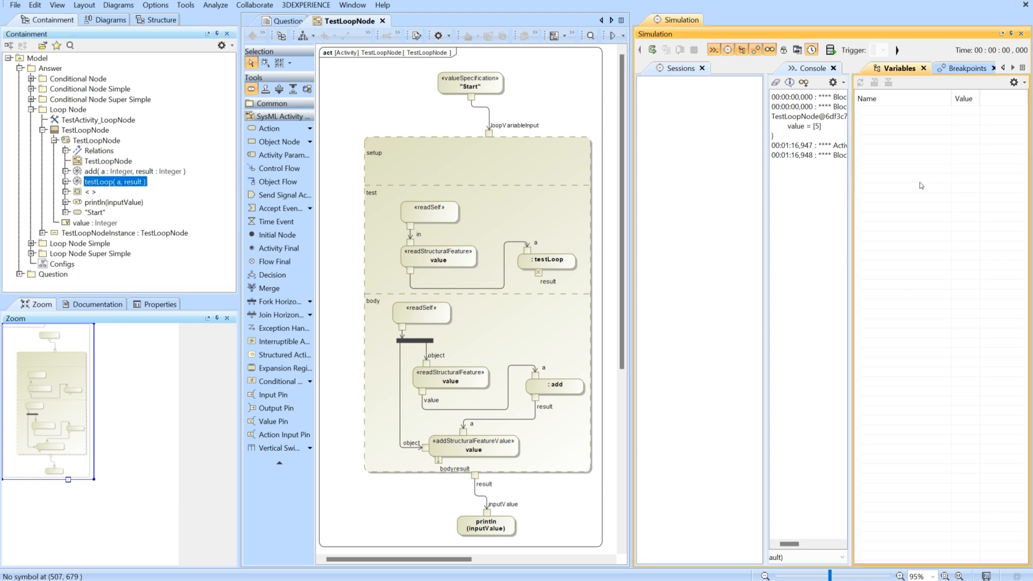
left_click_drag(769, 209, 713, 212)
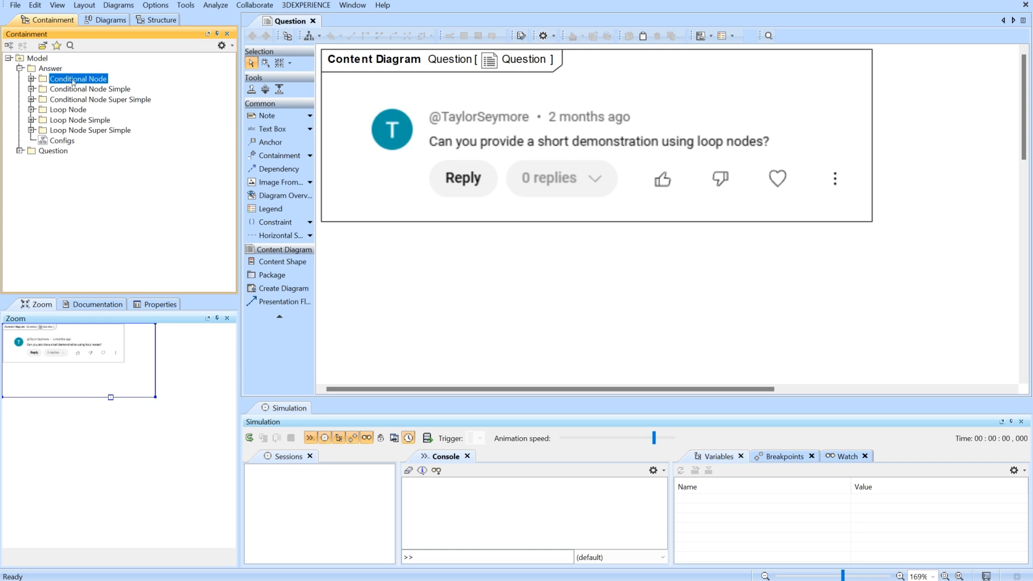
Open the TestConditionalNode activity diagram from the Conditional Node package
left_click(31, 79)
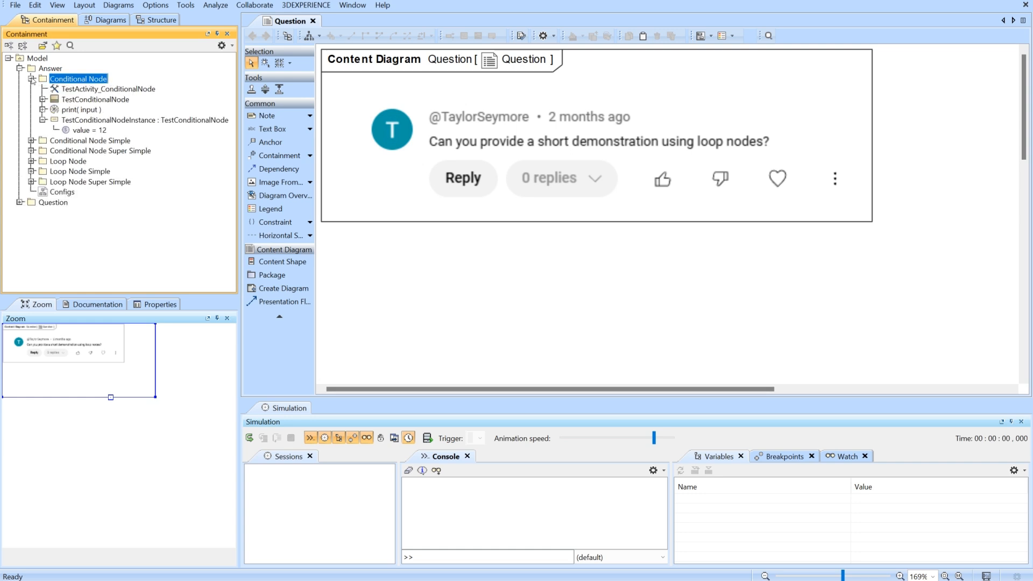
left_click(43, 100)
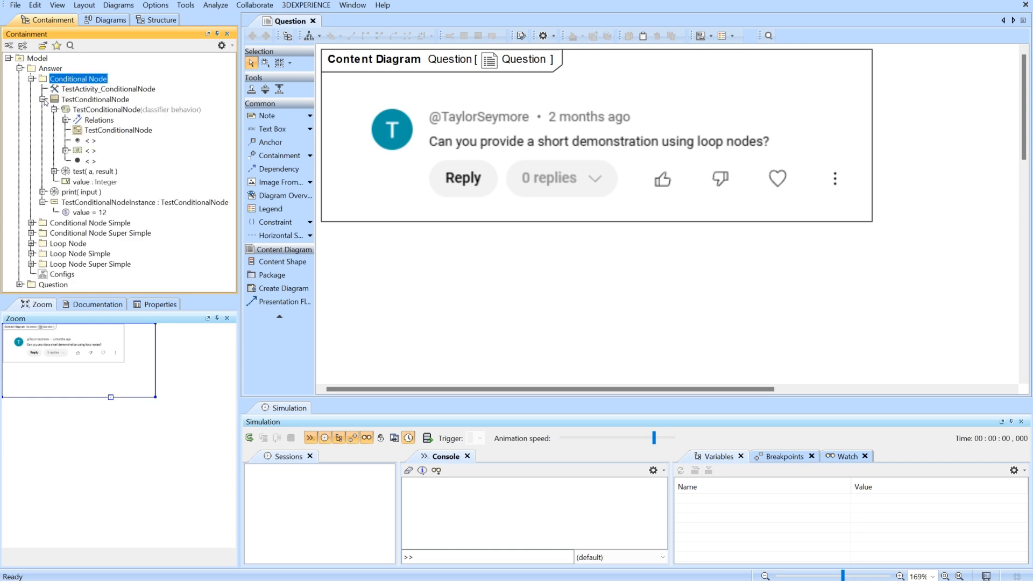
double_click(100, 131)
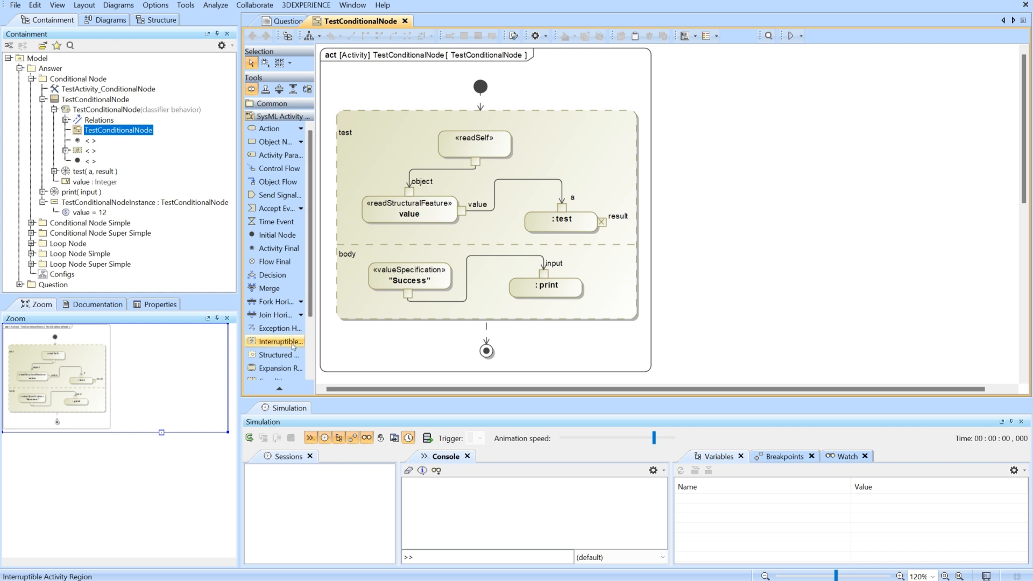
Look at the Conditional Node, Loop Node and Sequence Node variants offered among the activity diagram elements
scroll(305, 334, "down", 2)
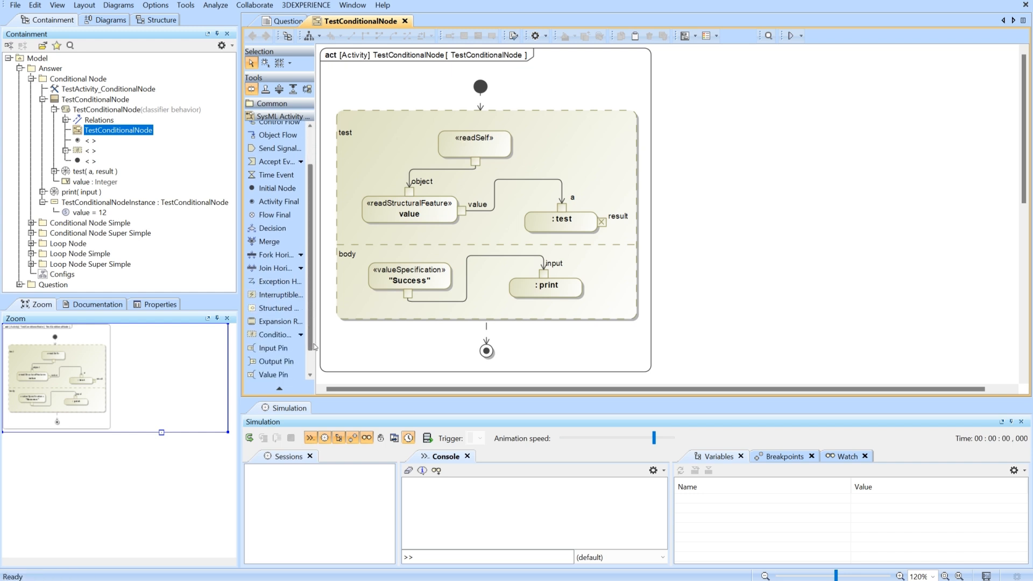
left_click(300, 322)
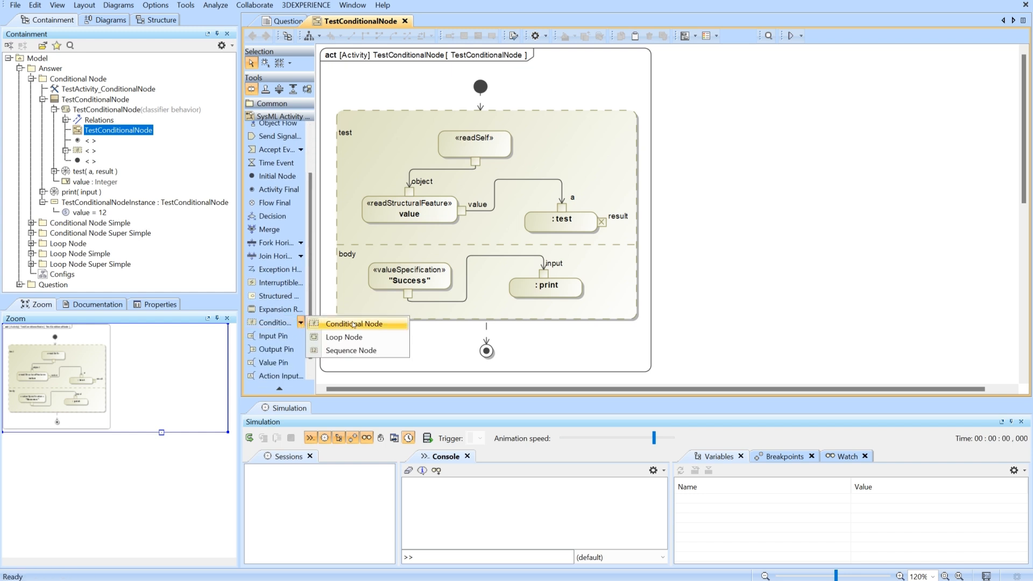
left_click(446, 348)
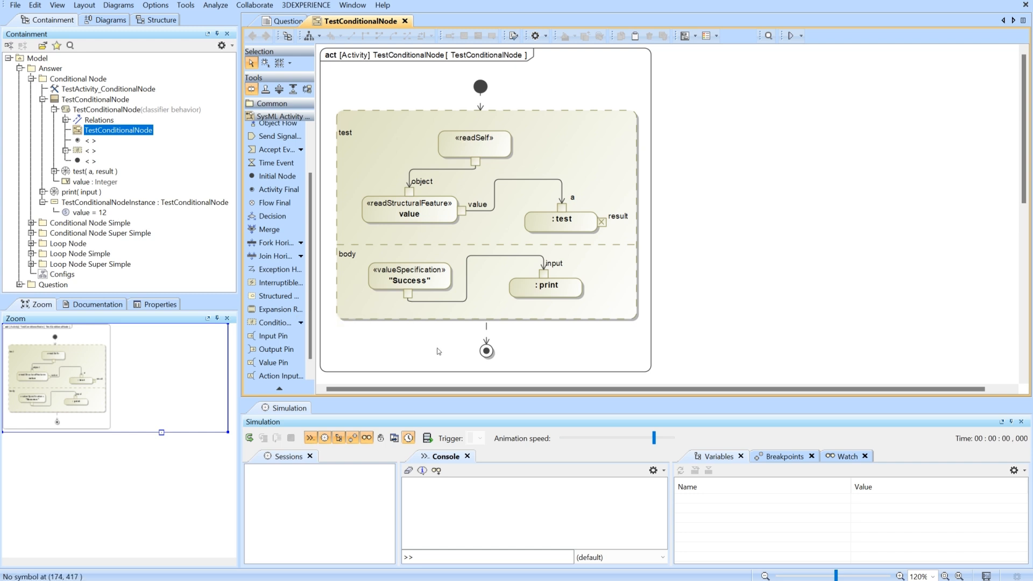
Collapse the Conditional Node package and open the TestConditionalNodeSimple activity diagram from the Conditional Node Simple package
left_click(43, 100)
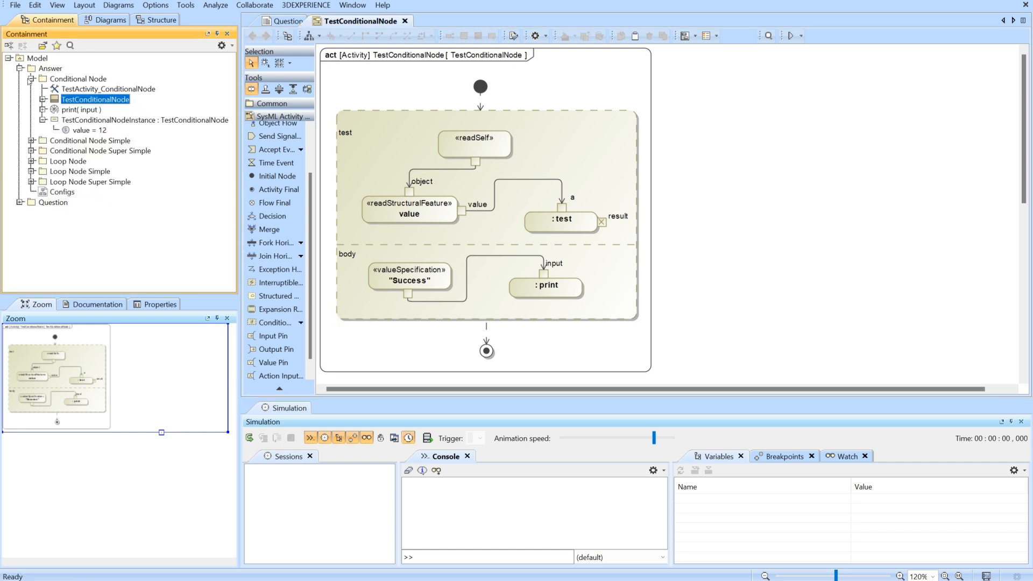
left_click(32, 79)
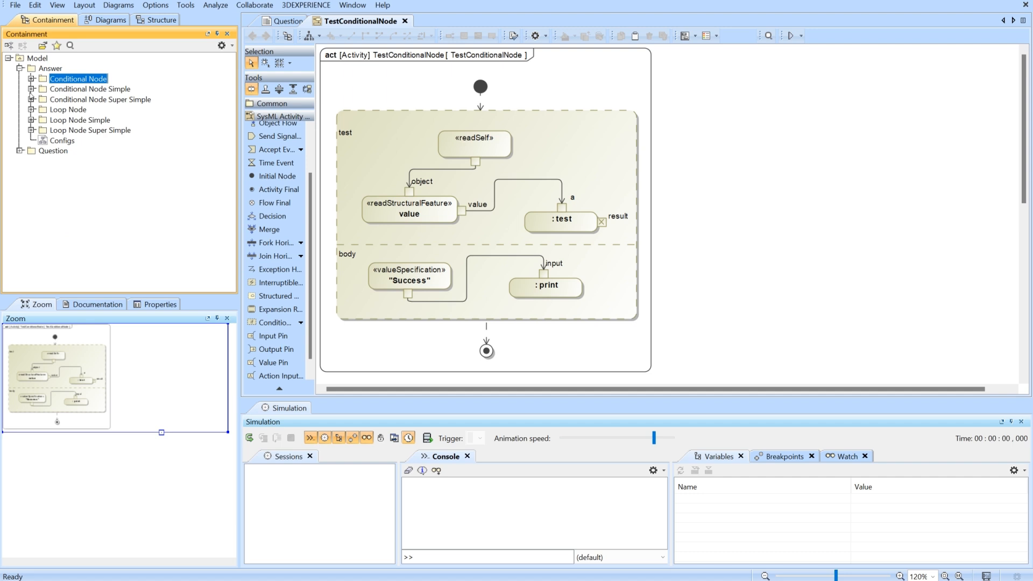
left_click(31, 89)
left_click(43, 100)
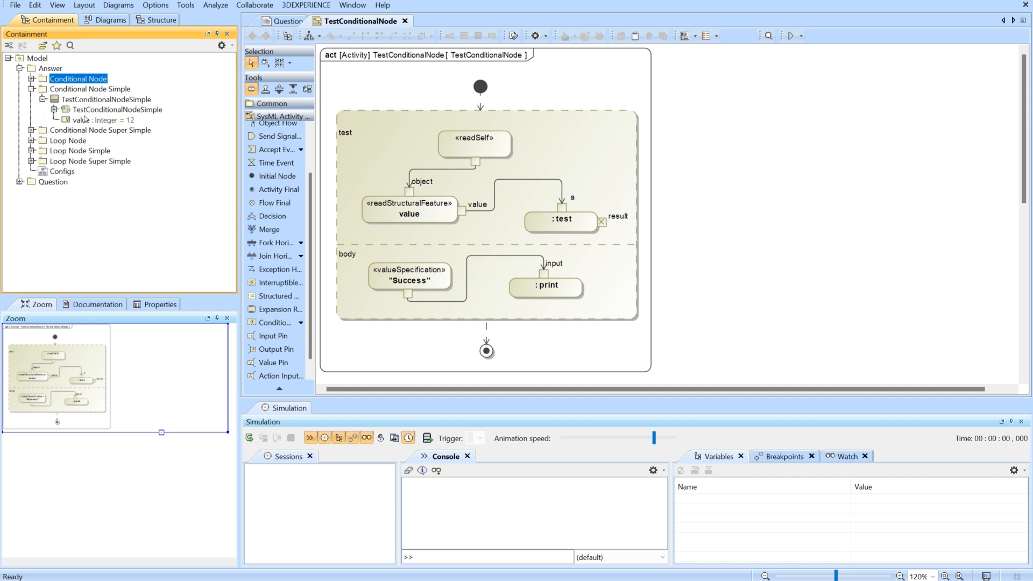
left_click(54, 109)
double_click(110, 131)
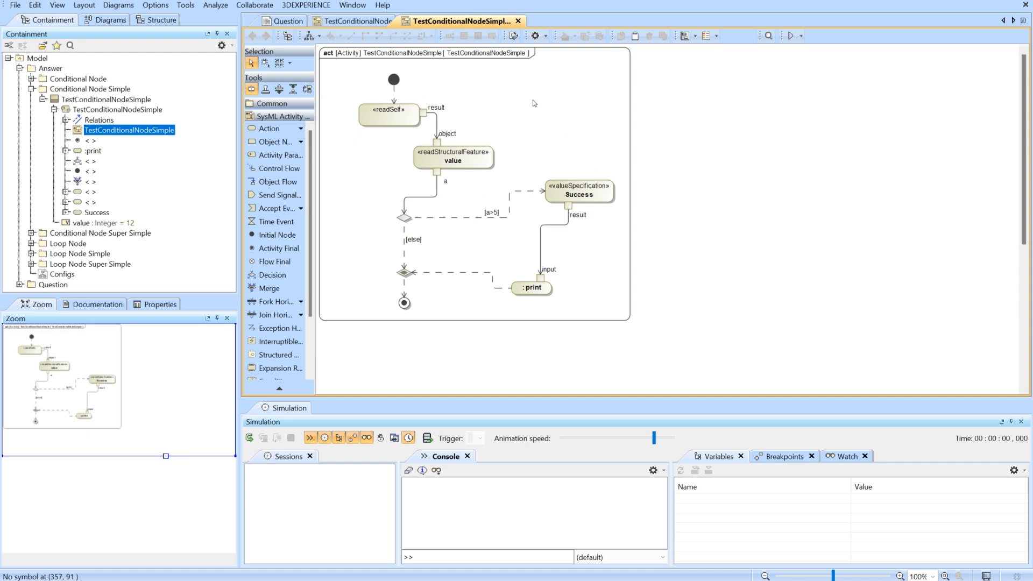
Run the TestConditionalNodeSimple activity simulation with its context block
left_click(800, 36)
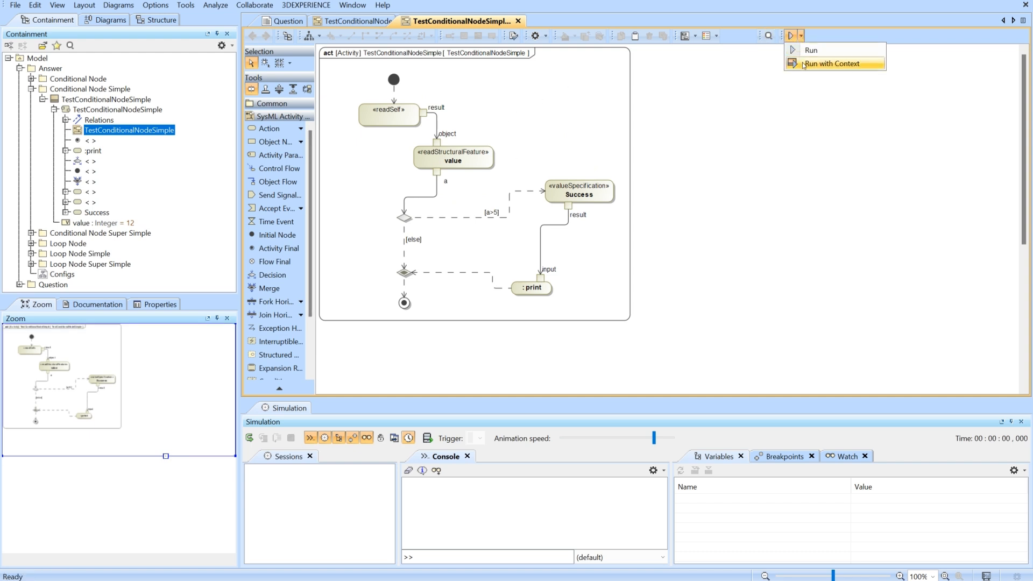
left_click(803, 63)
left_click(248, 438)
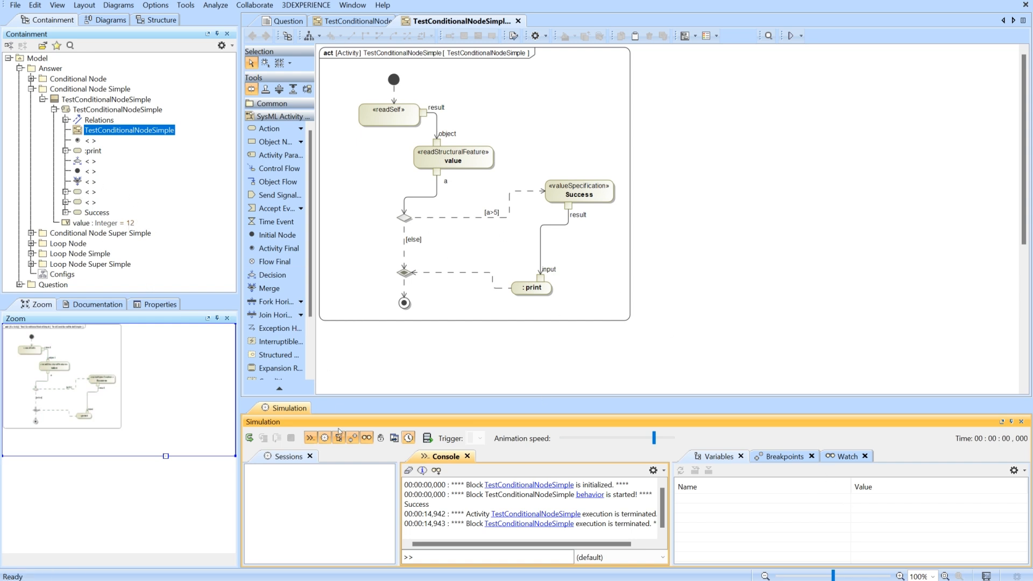
Rerun the TestConditionalNodeSimple simulation and set its value variable to 2 while it executes
left_click(249, 437)
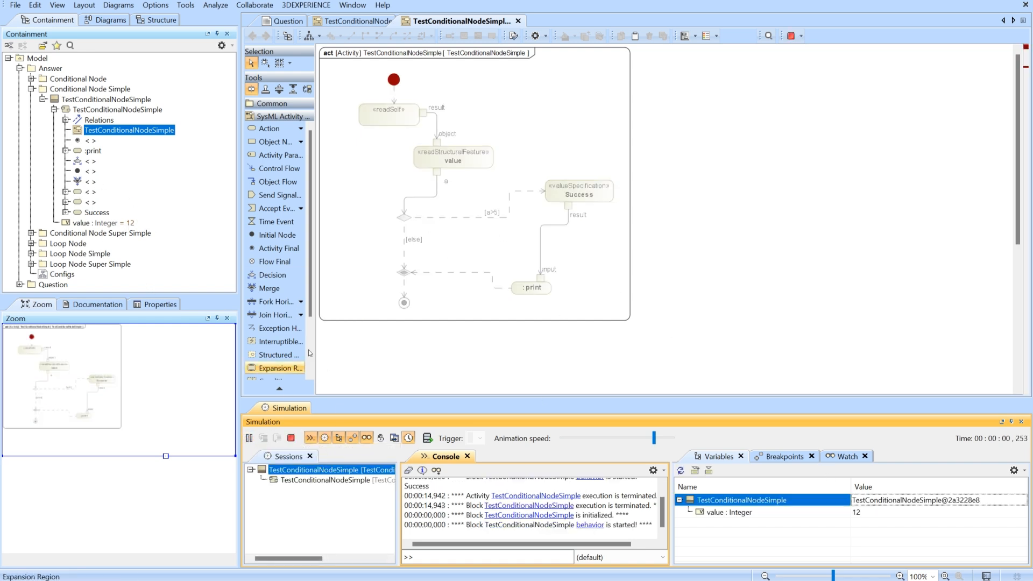
left_click(896, 511)
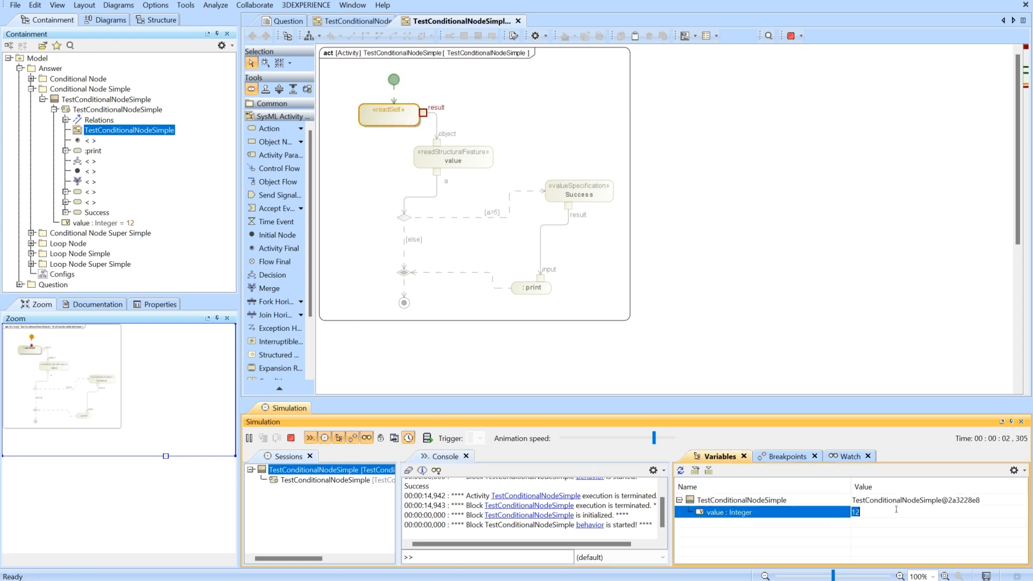
type("2")
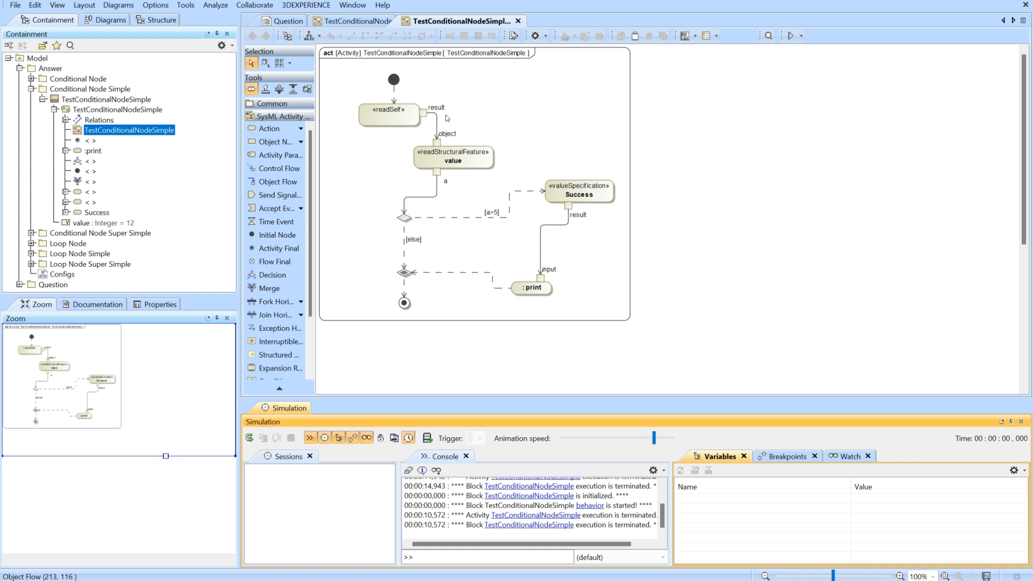
Collapse the TestConditionalNodeSimple block and its Conditional Node Simple package in the model tree
left_click(55, 110)
left_click(43, 99)
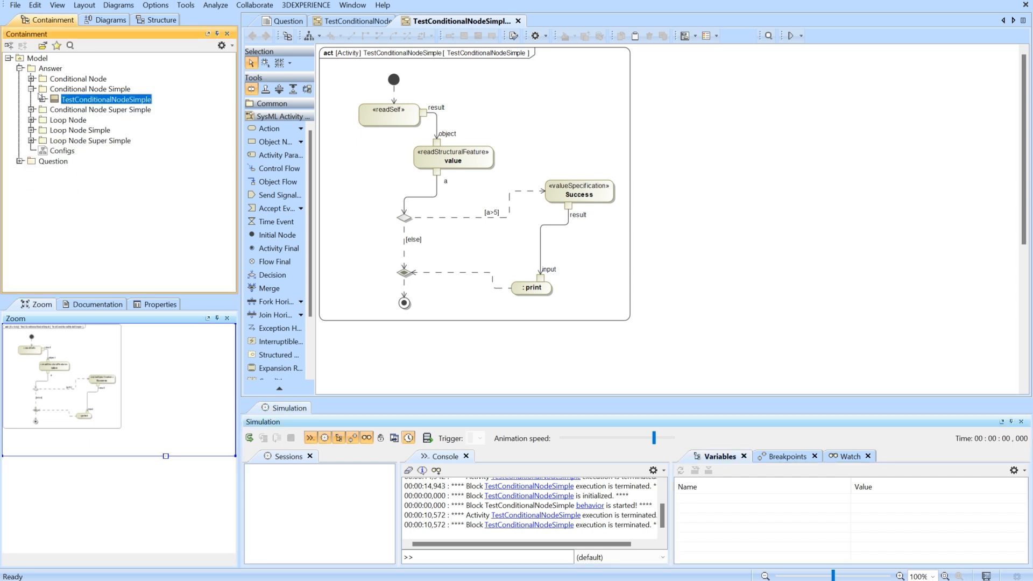
left_click(31, 89)
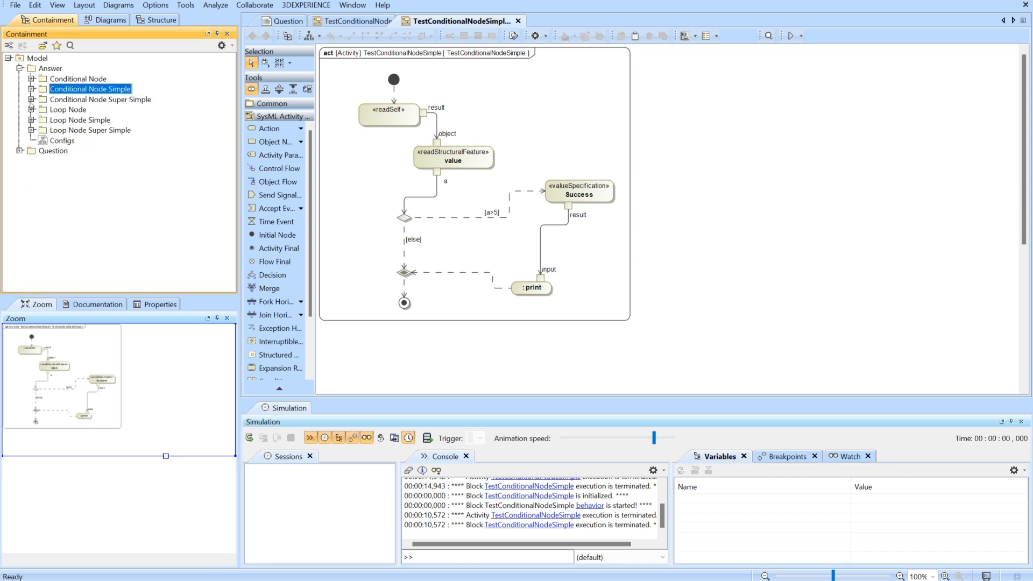
Examine the readSelf, readStructuralFeature and Success value specification actions in the TestConditionalNodeSimple diagram
left_click(379, 117)
left_click(463, 162)
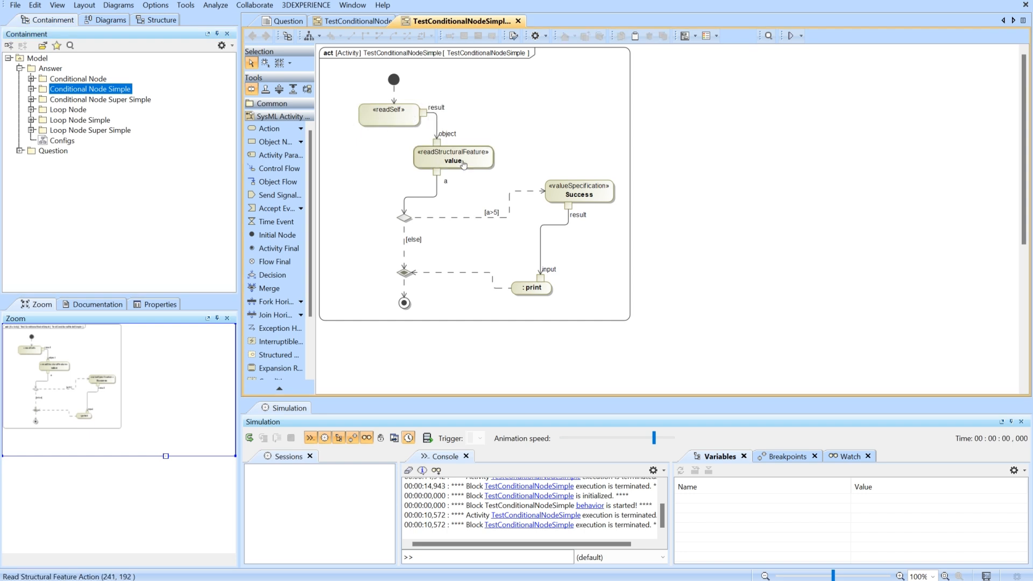
left_click(598, 197)
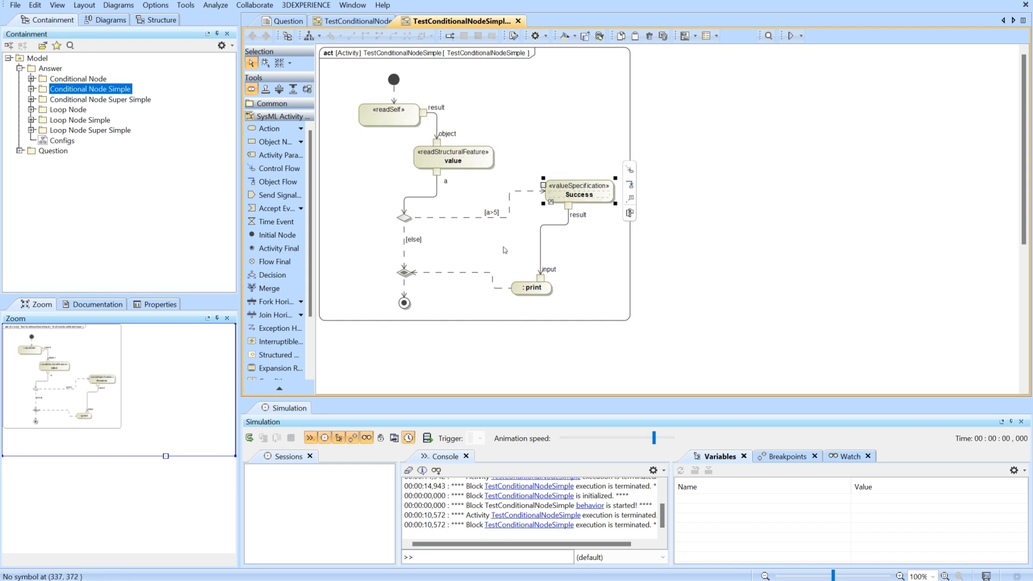
Open the TestConditionalNodeSuperSimple activity diagram from the Conditional Node Super Simple package
left_click(33, 102)
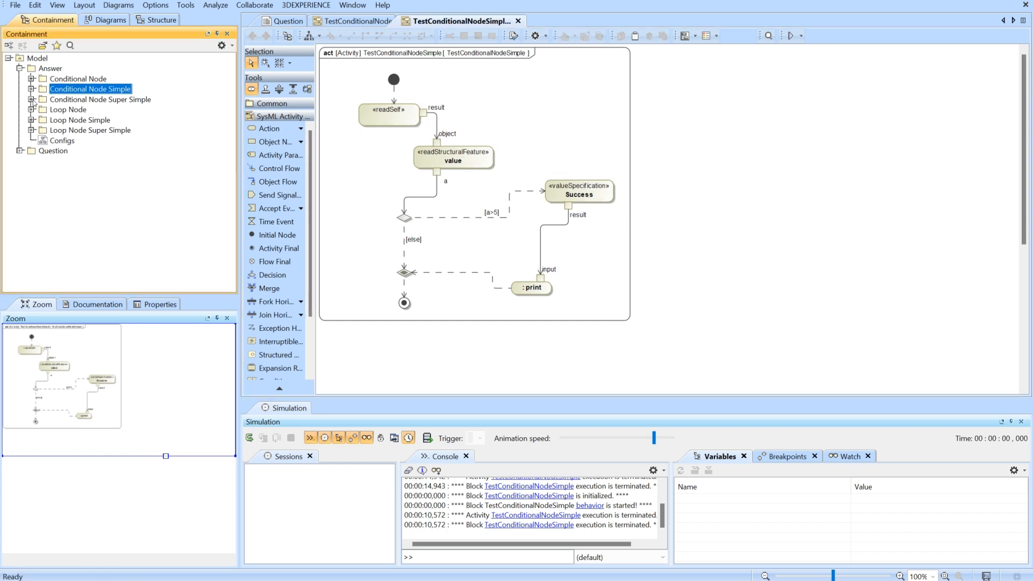
left_click(32, 100)
left_click(43, 110)
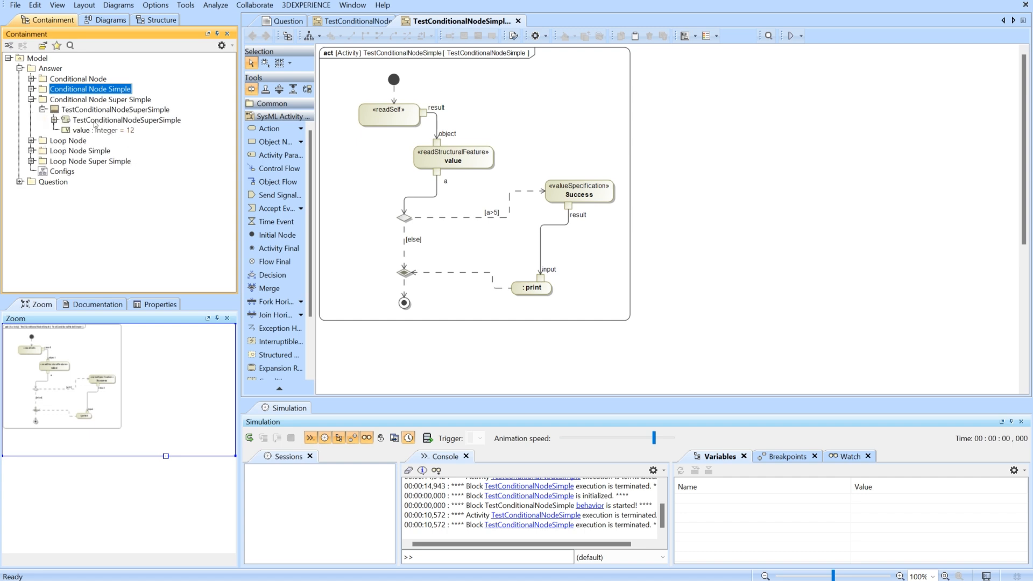
left_click(53, 120)
double_click(114, 141)
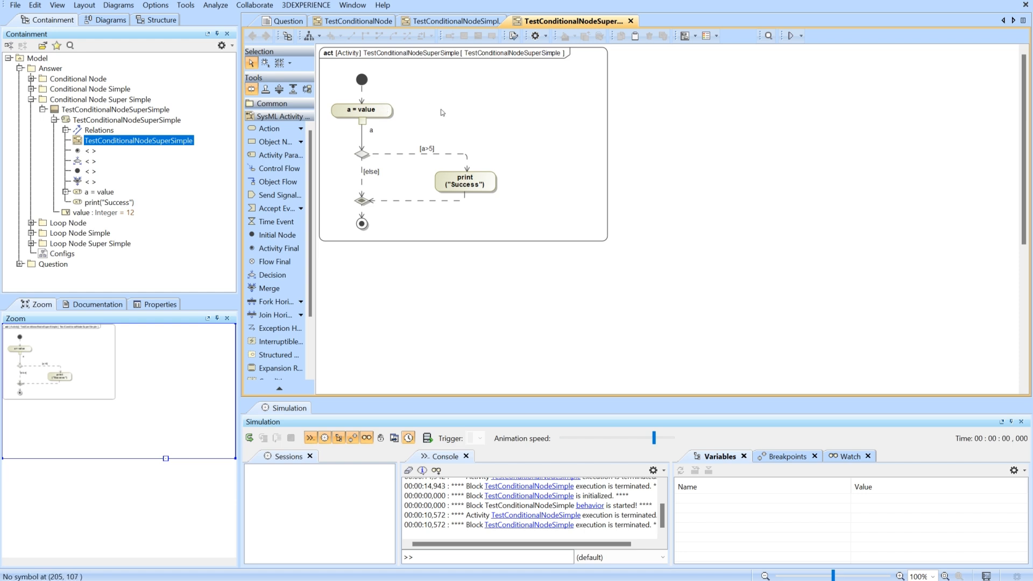
Run the TestConditionalNodeSuperSimple activity simulation with its context block
left_click(801, 35)
left_click(814, 65)
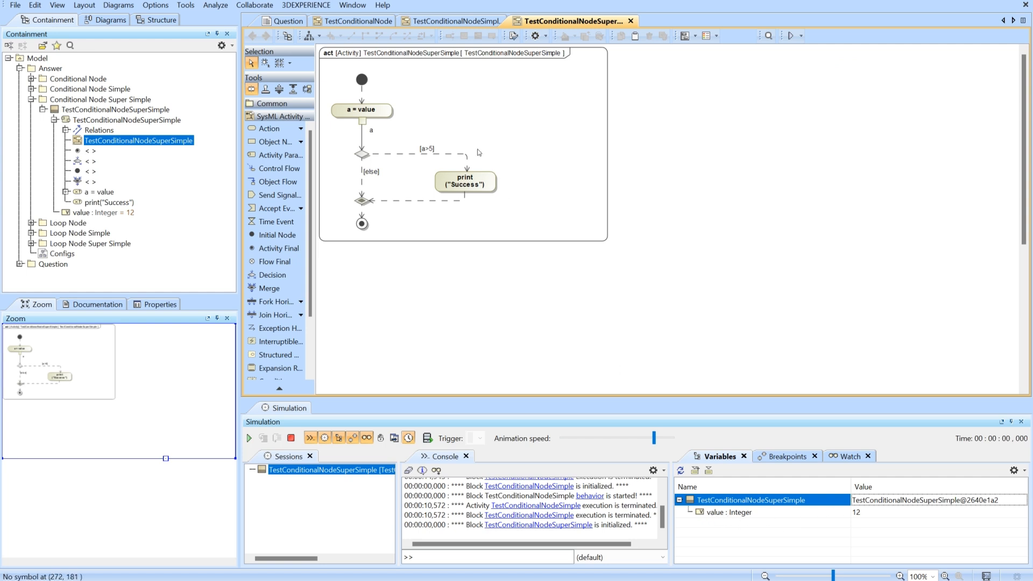
left_click(255, 438)
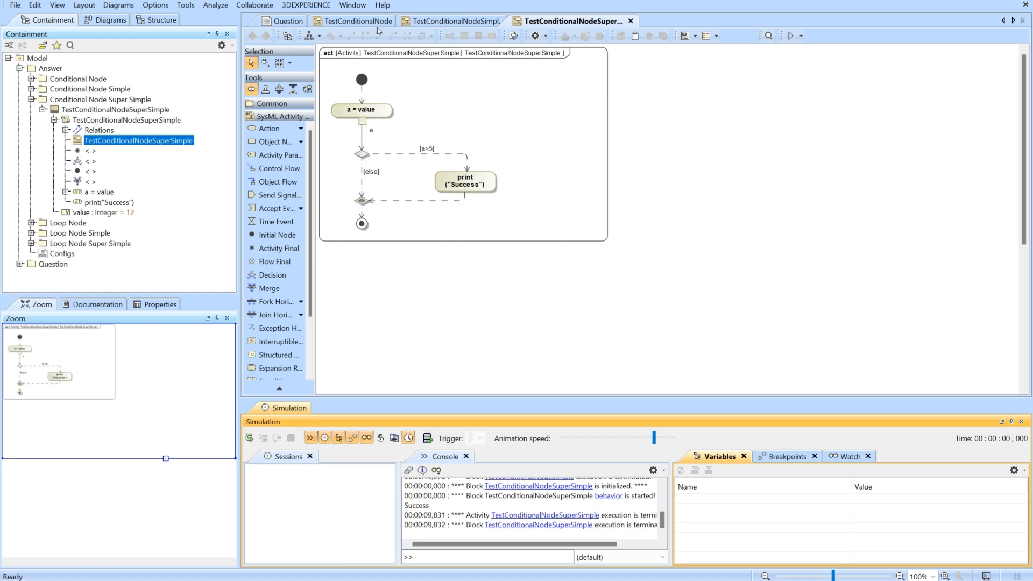
Split the diagram area so that TestConditionalNodeSimple is shown side by side with the other open diagrams
left_click_drag(355, 24, 282, 150)
left_click(474, 24)
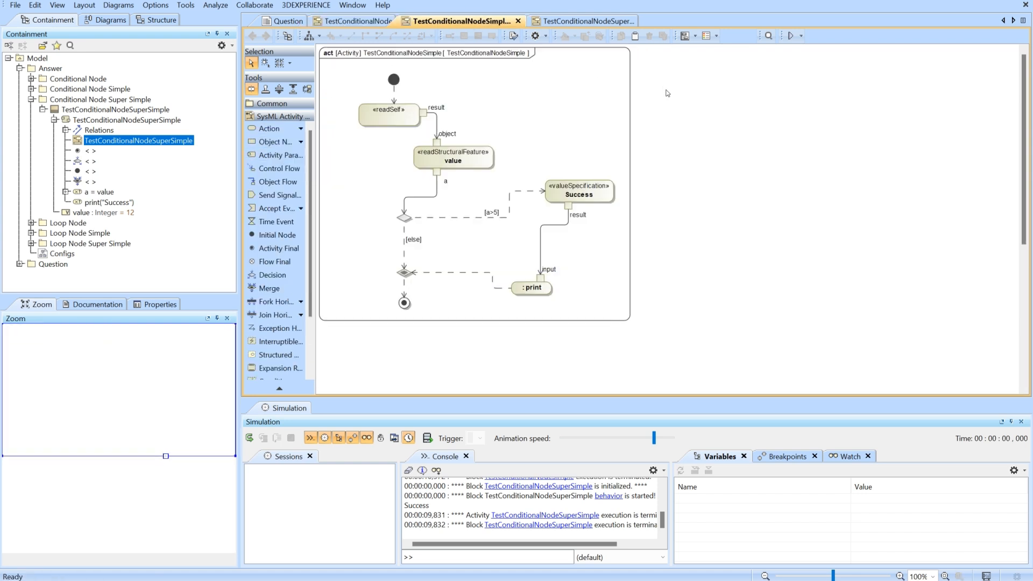
left_click_drag(1022, 183, 1021, 183)
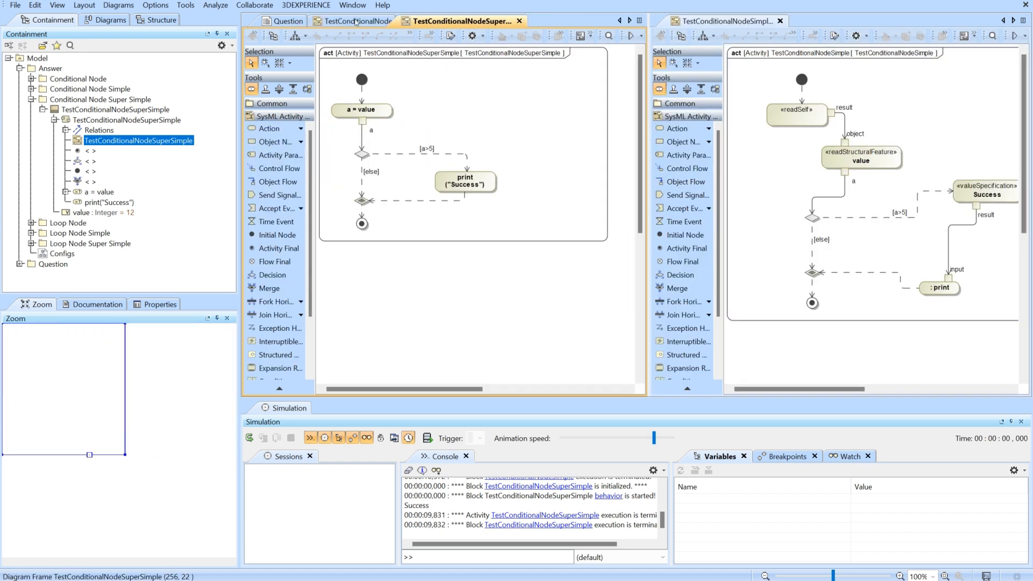
Bring up the TestConditionalNode diagram for comparison and zoom the TestConditionalNodeSimple diagram out to 92% so both fit
left_click(338, 23)
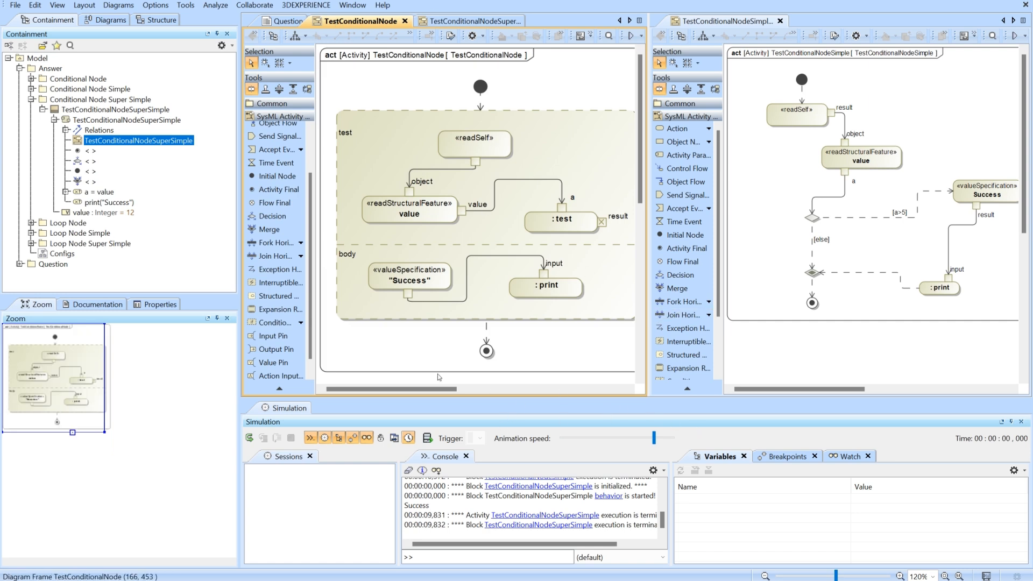
left_click_drag(436, 394, 444, 393)
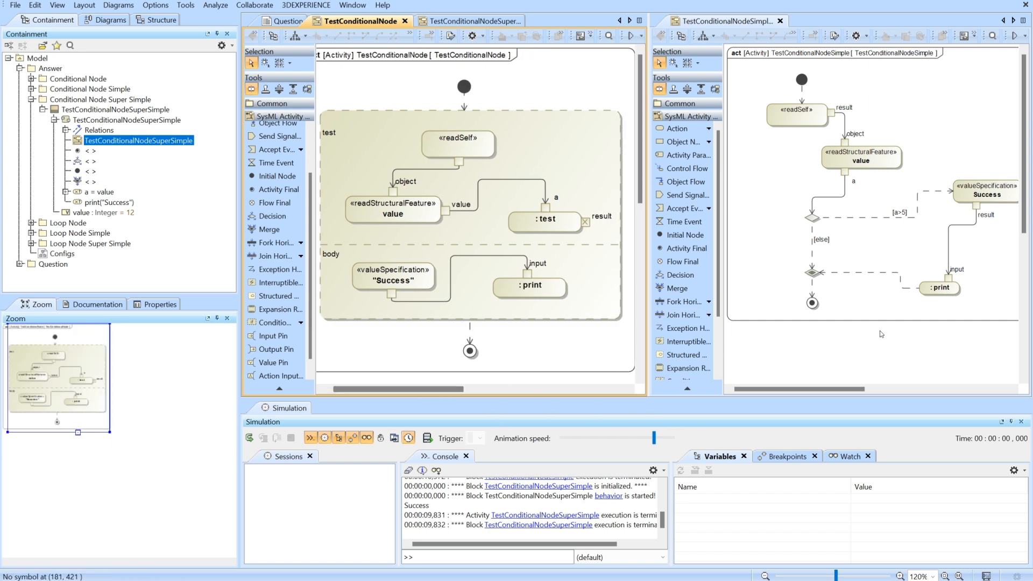
left_click(923, 396)
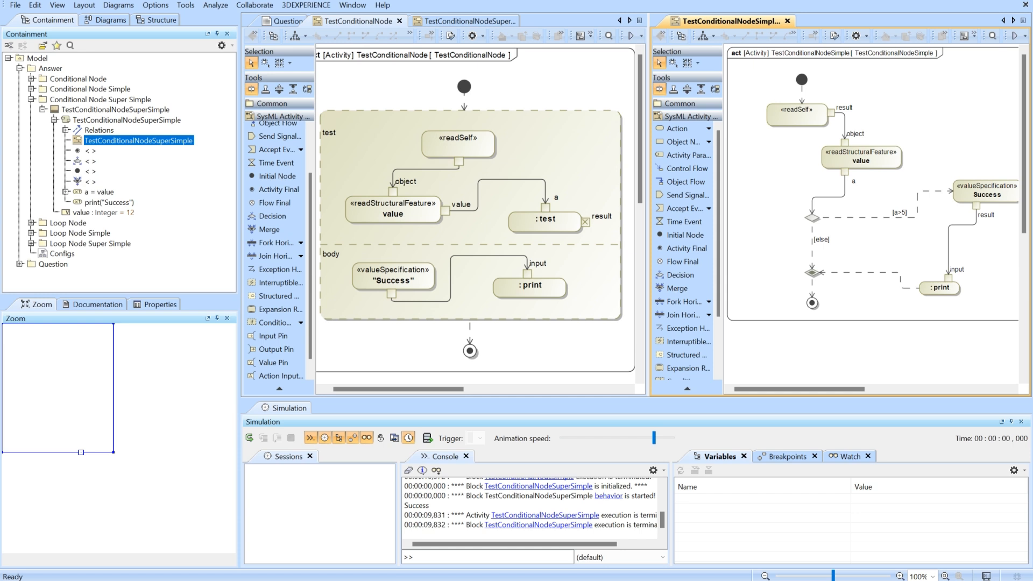
left_click(944, 576)
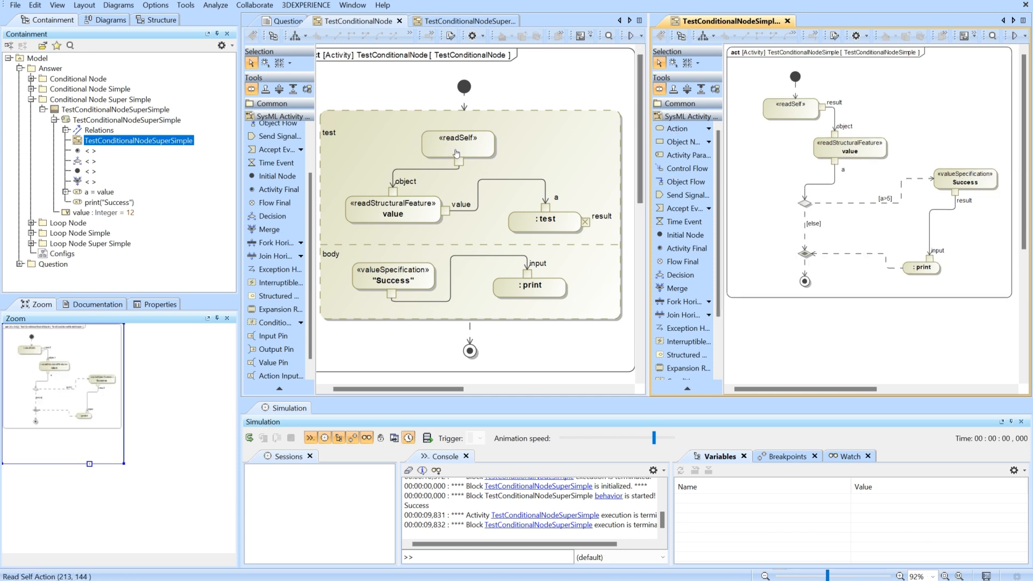
Compare the readSelf and readStructuralFeature actions in TestConditionalNode with their counterparts in TestConditionalNodeSimple
left_click(456, 153)
left_click(781, 118)
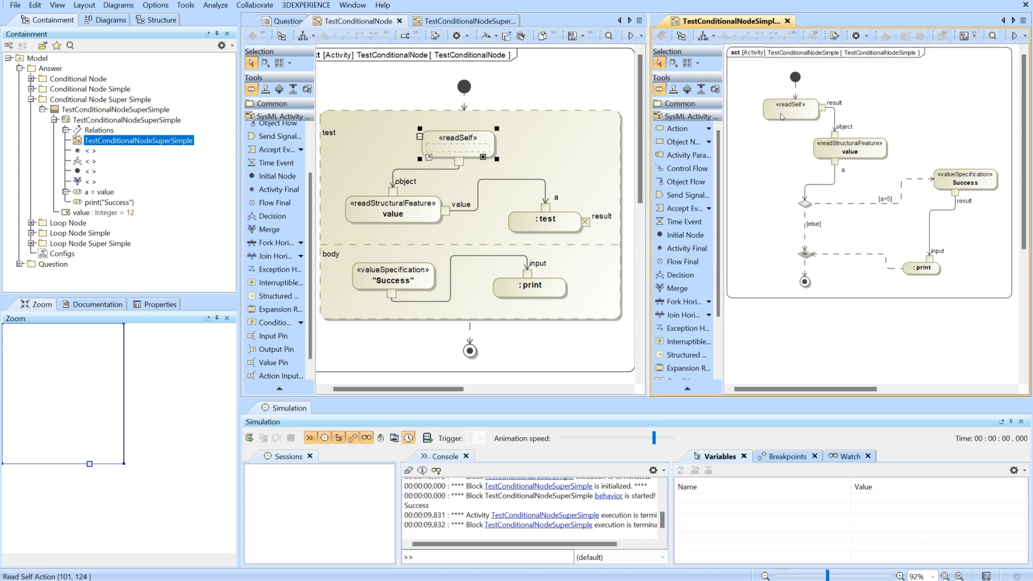
left_click(385, 215)
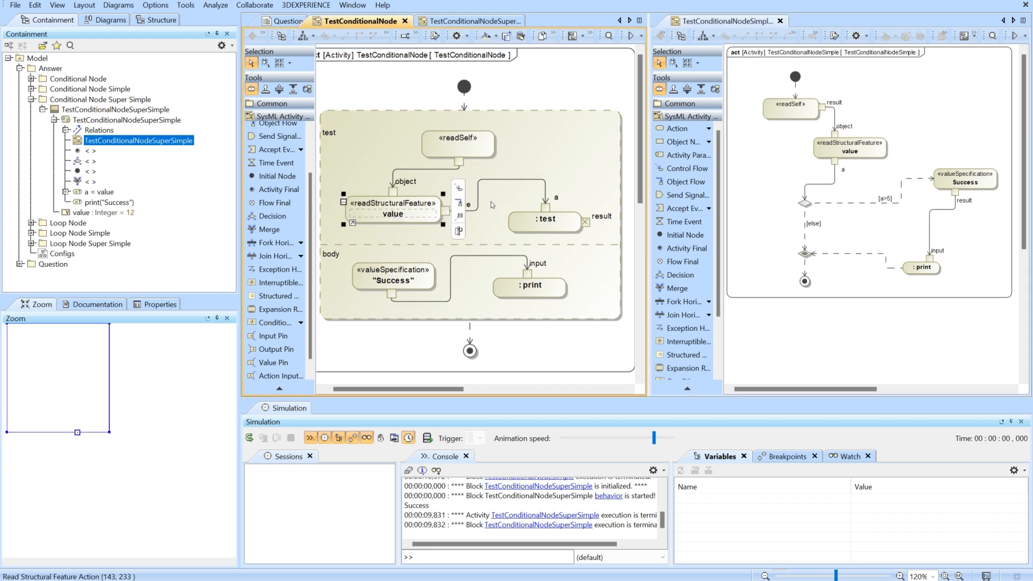
left_click(849, 152)
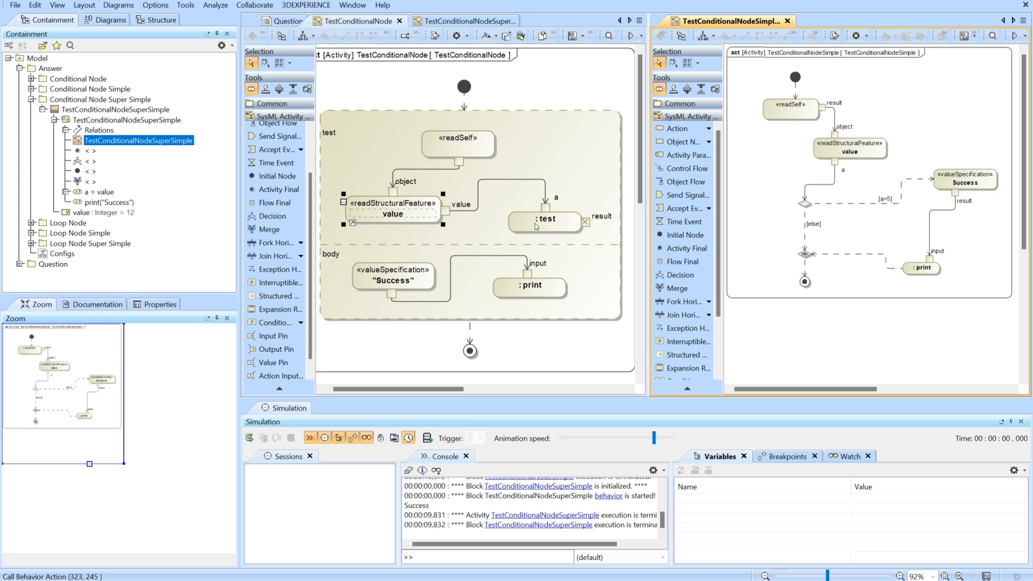
Examine the guard in the specification of the control flow from the decision to Success in TestConditionalNodeSimple, then close it
left_click(863, 208)
right_click(851, 210)
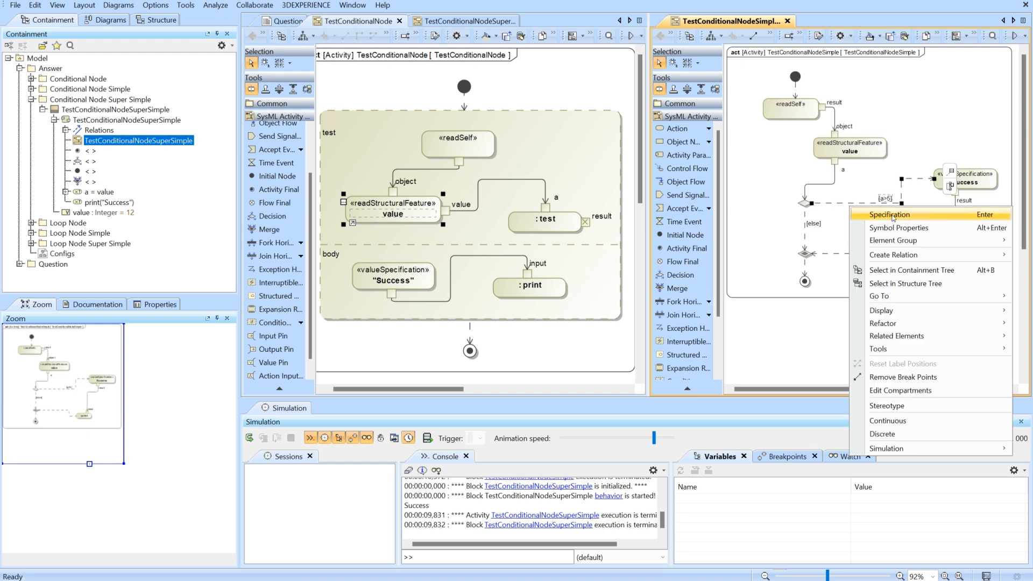
left_click(863, 214)
left_click(430, 265)
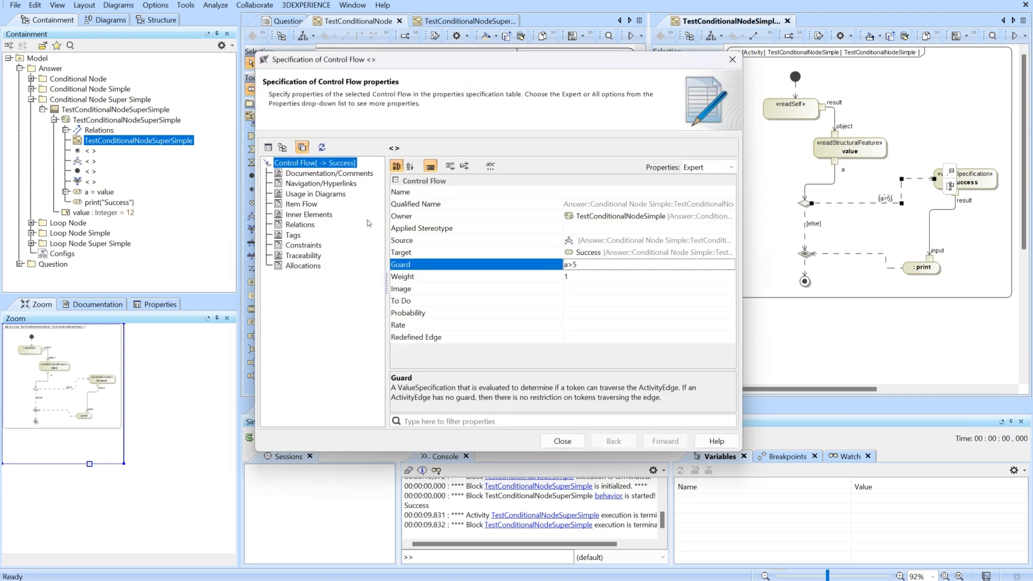
left_click(578, 446)
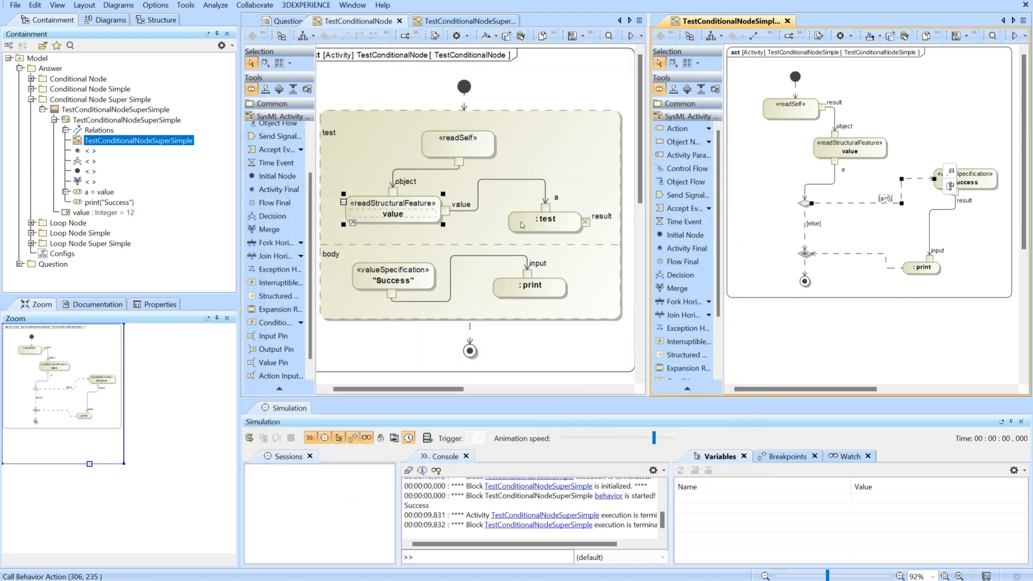
Compare the Success value specification actions in the TestConditionalNode and TestConditionalNodeSimple diagrams
left_click(933, 156)
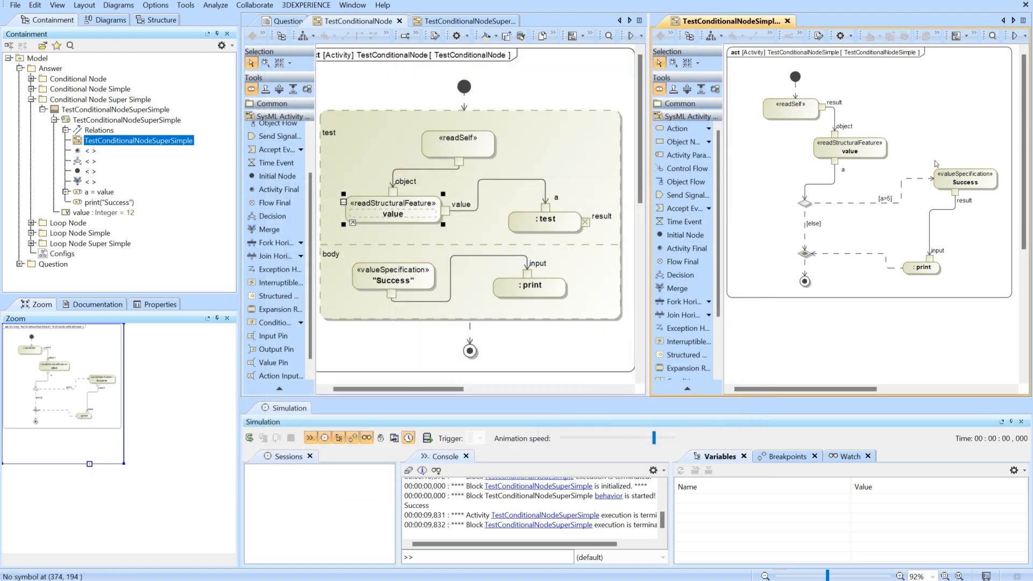
left_click(390, 283)
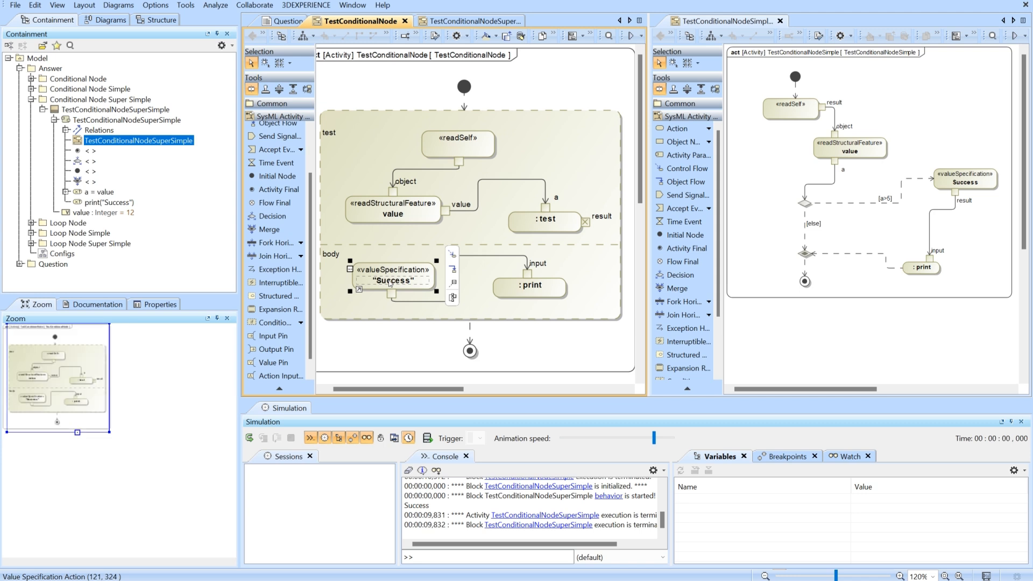
left_click(968, 181)
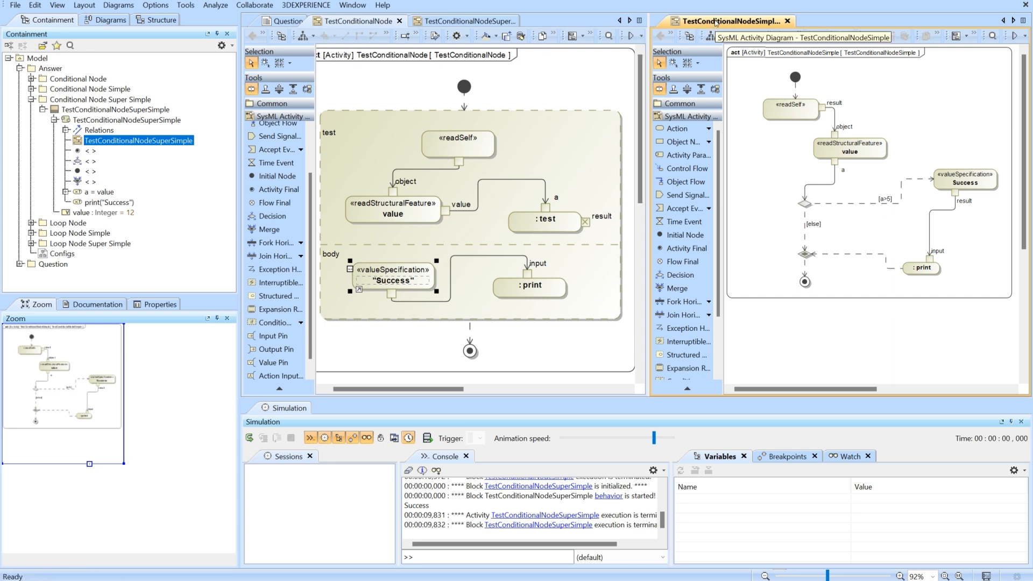
Bring up TestConditionalNodeSuperSimple beside TestConditionalNodeSimple and compare its a = value action with the readSelf and readStructuralFeature actions
right_click(739, 28)
left_click(452, 19)
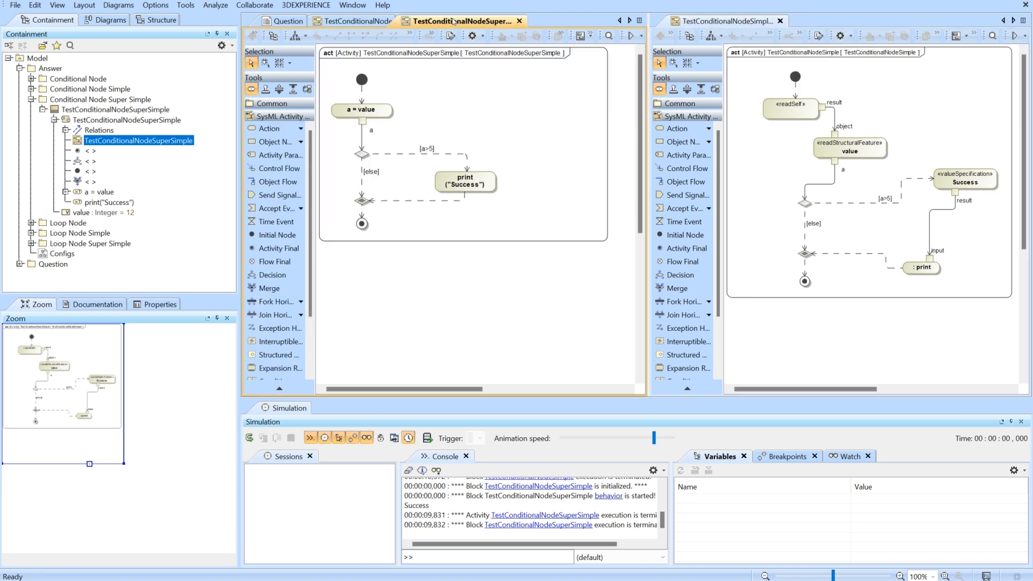
left_click(860, 115)
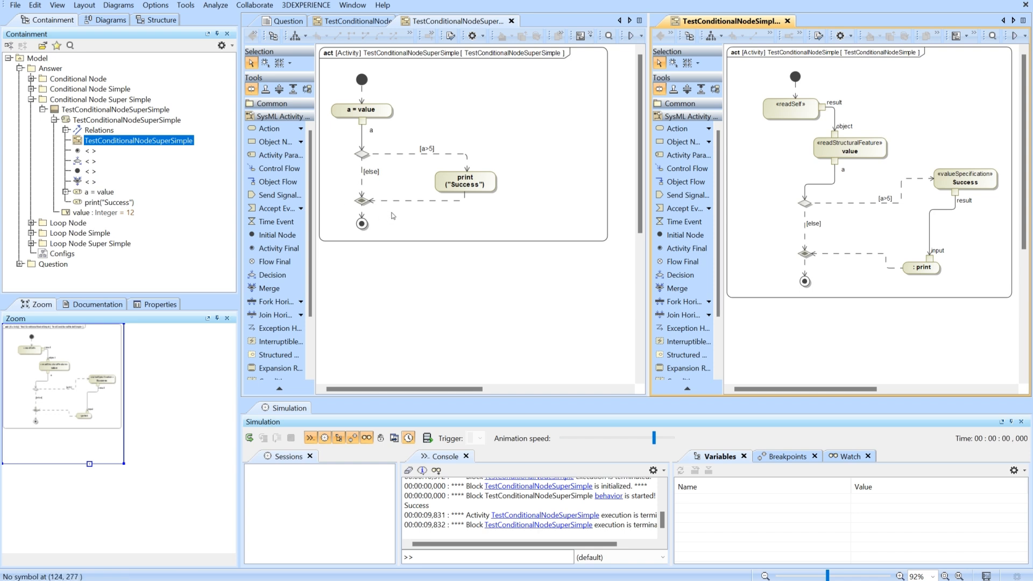
left_click(789, 113)
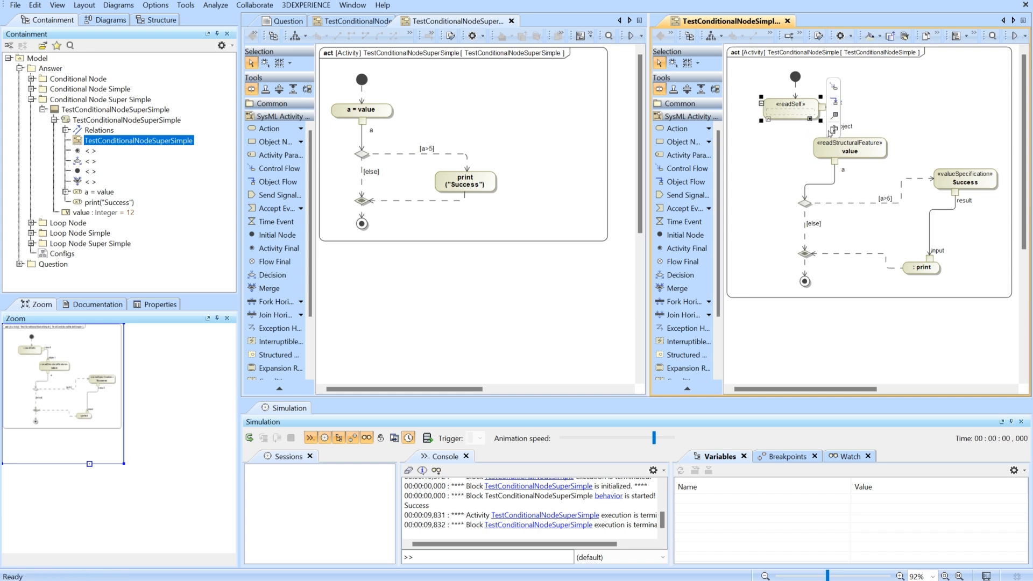
left_click(866, 151)
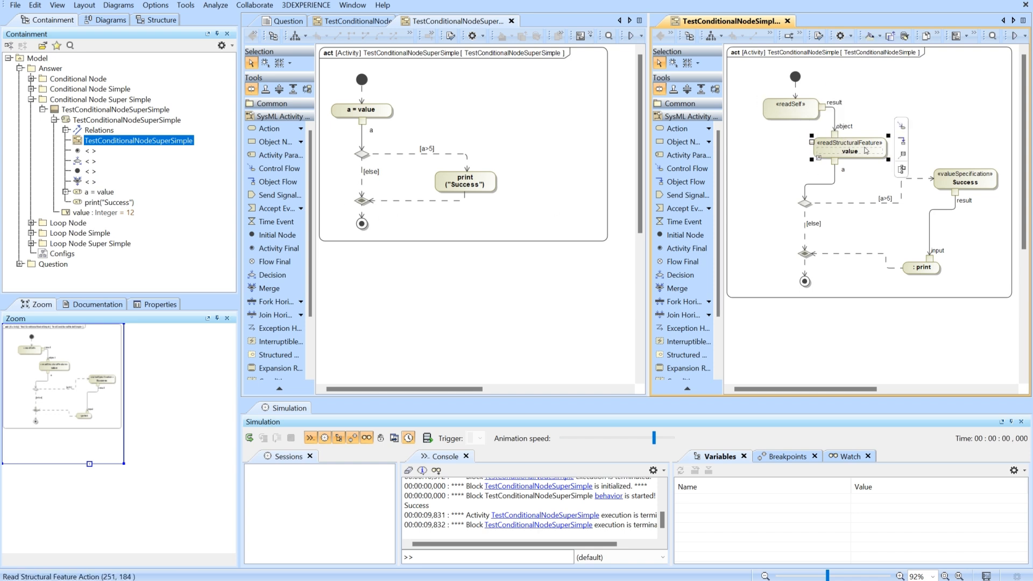
left_click(375, 114)
left_click(368, 113)
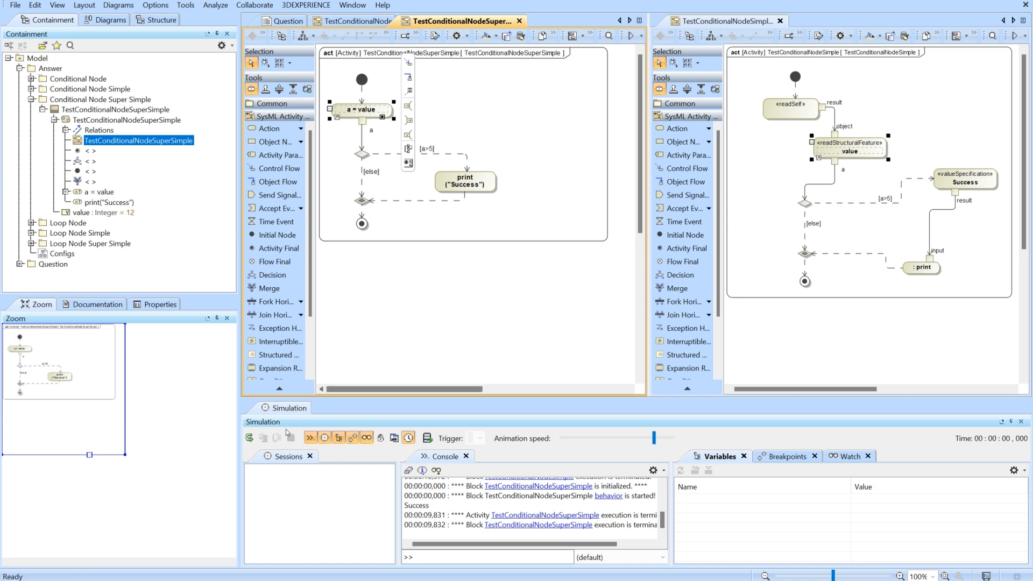
Start the TestConditionalNodeSuperSimple activity simulation with its context block
left_click(642, 37)
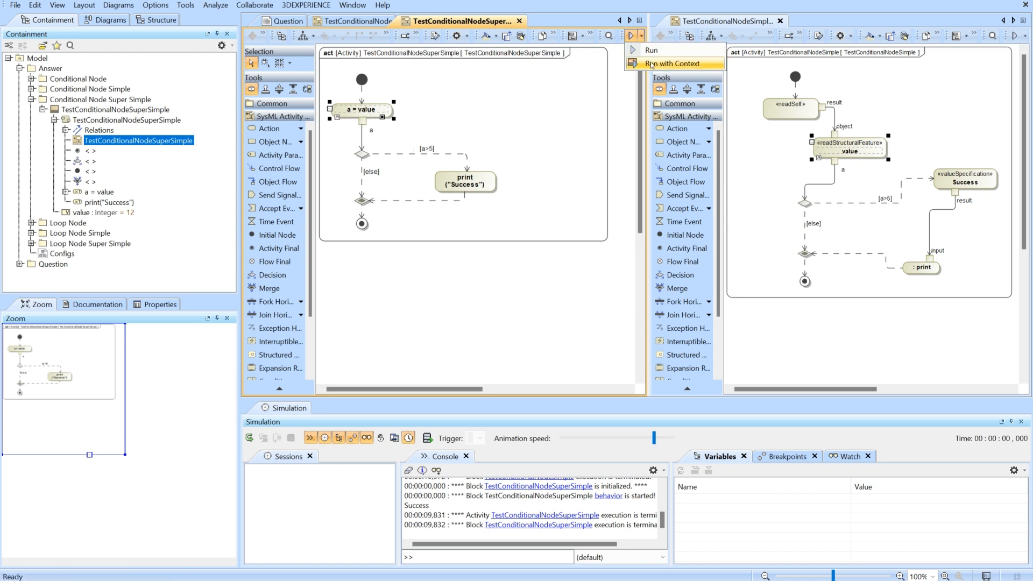
left_click(652, 64)
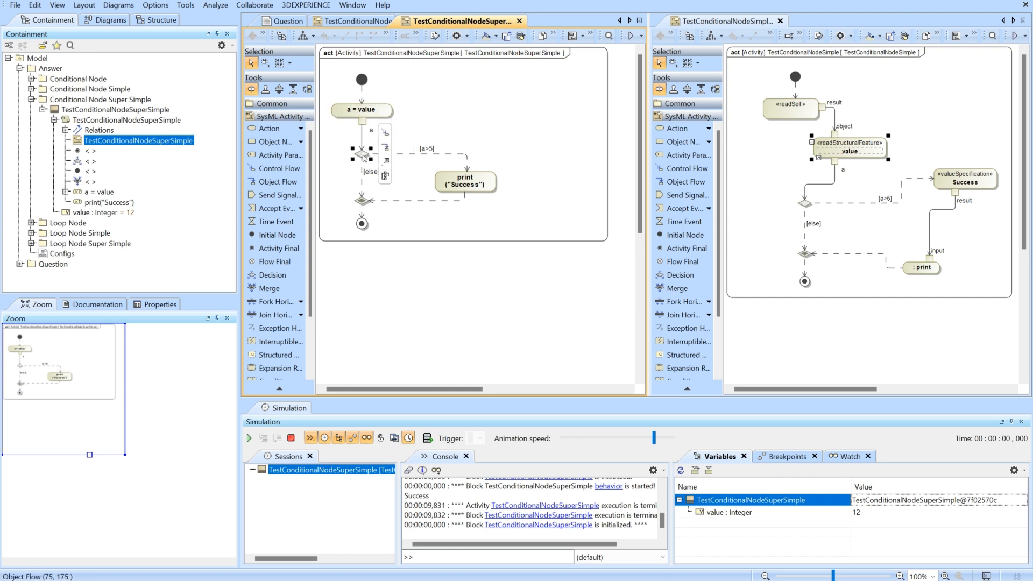
Examine the body of the print("Success") opaque action in its specification, then close it
left_click(440, 140)
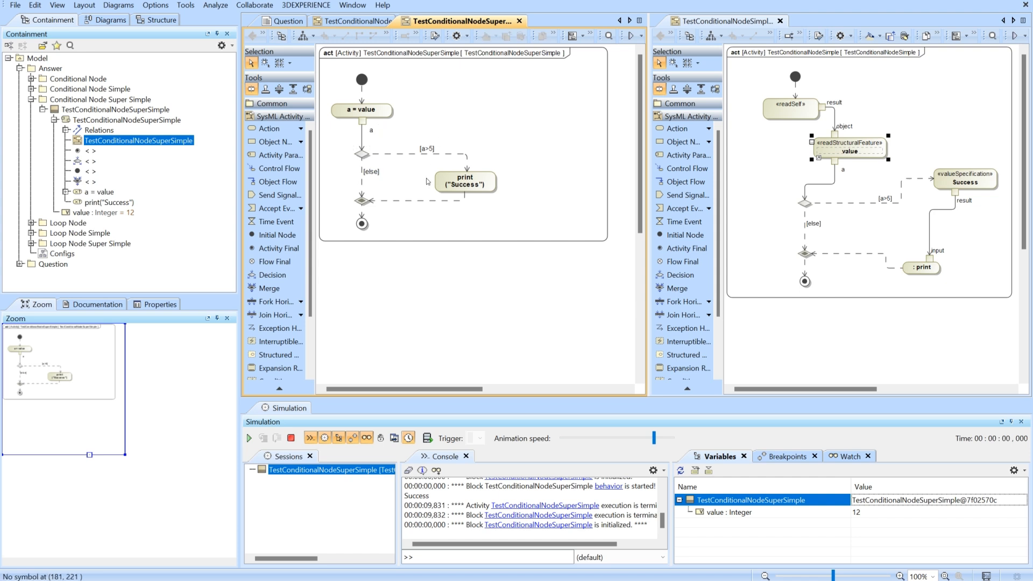
left_click(483, 184)
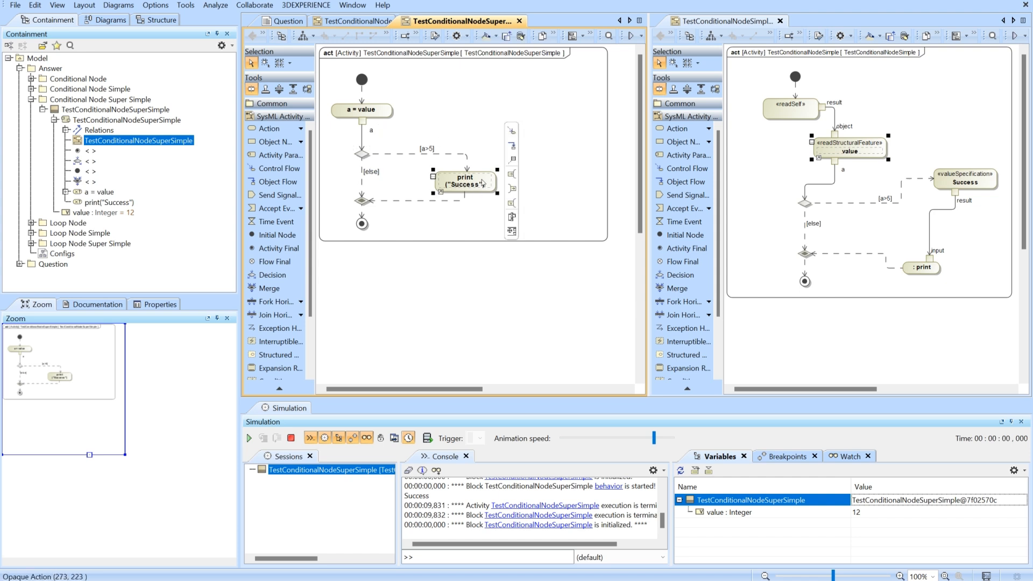
right_click(454, 182)
left_click(473, 188)
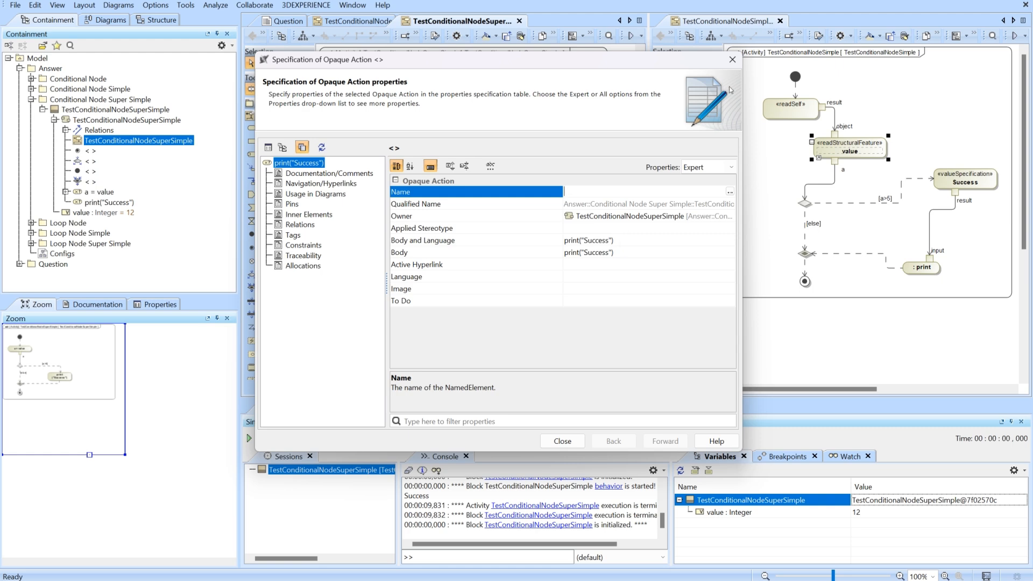
left_click(732, 59)
Examine which behavior the print call behavior action in TestConditionalNodeSimple invokes, keeping print as its behavior, and close the specification
left_click(923, 271)
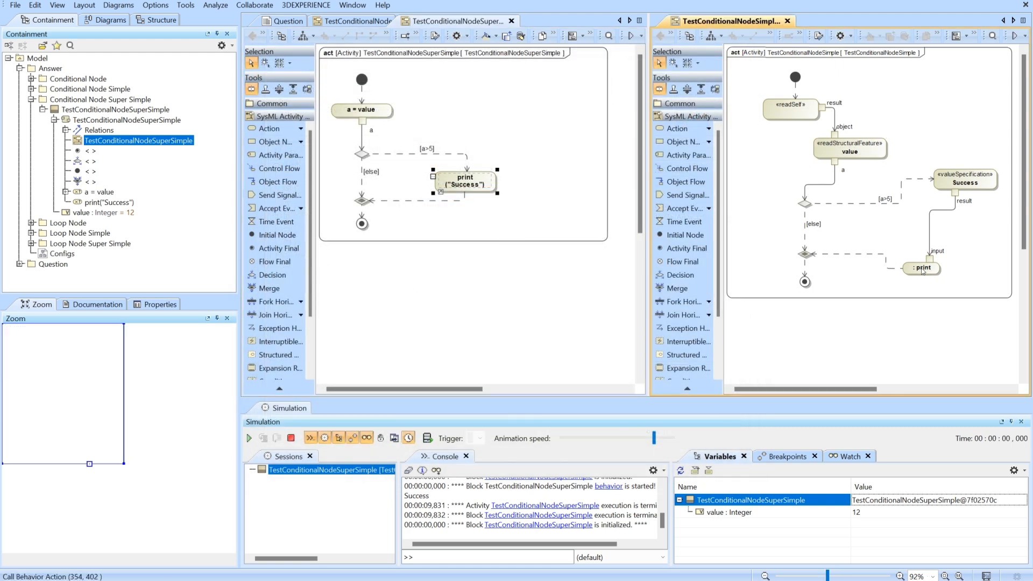
left_click(922, 271)
right_click(921, 271)
left_click(901, 275)
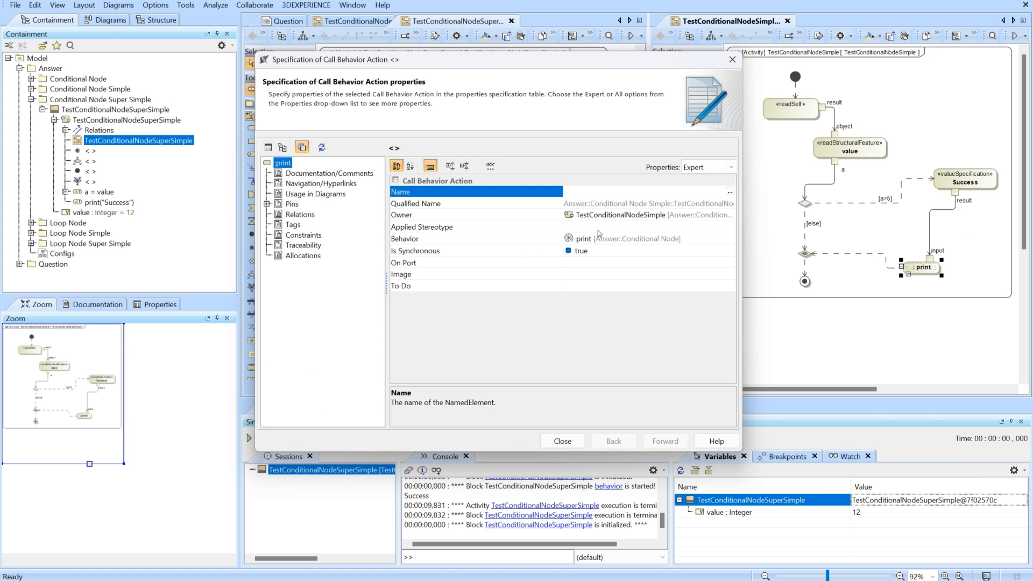
left_click(581, 241)
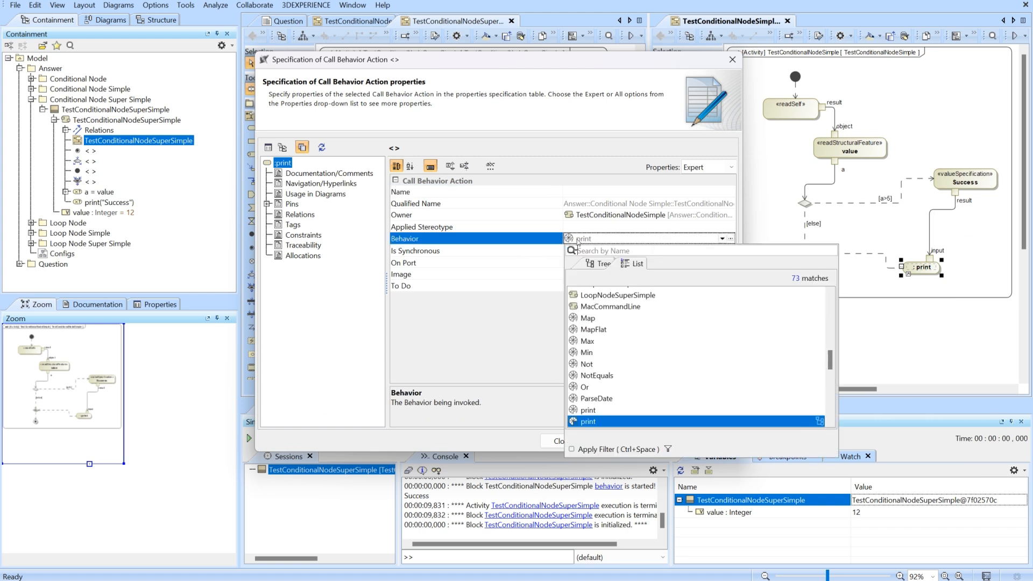
left_click(578, 241)
left_click(578, 240)
left_click(597, 422)
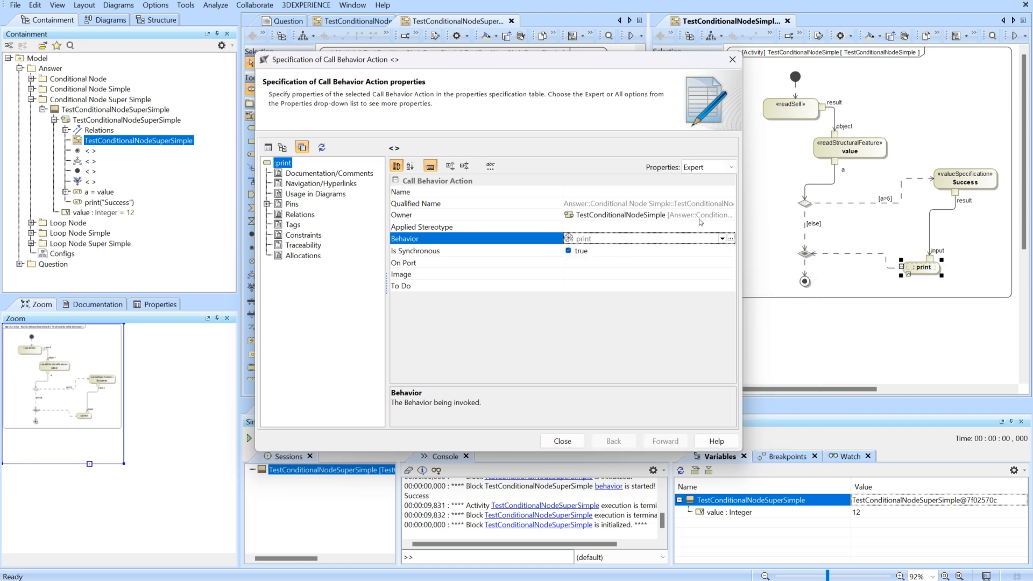
left_click(732, 59)
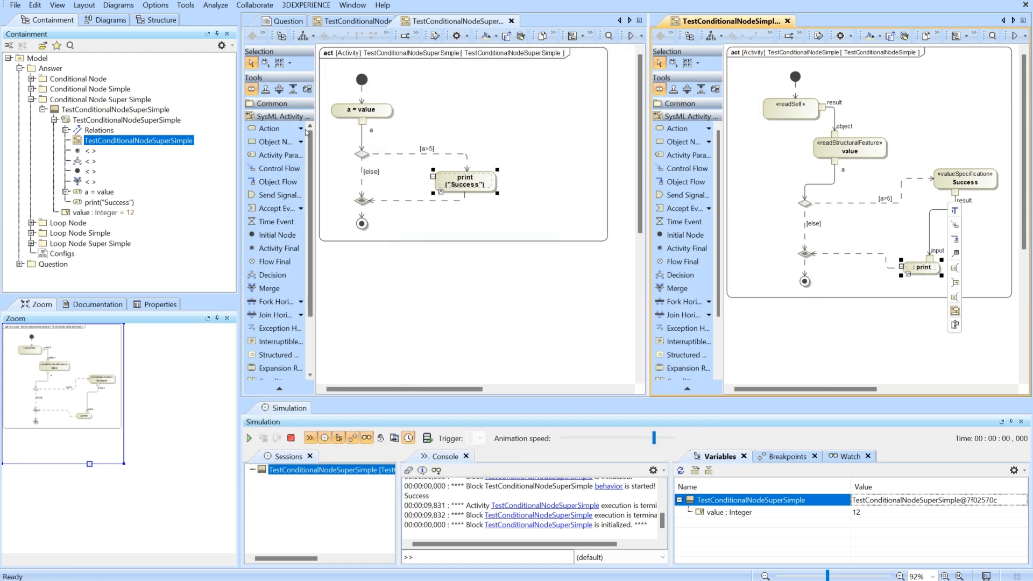
Reopen the print call behavior action's specification, locate its print behavior in the containment tree and expand it to view its parameter
right_click(919, 270)
left_click(892, 273)
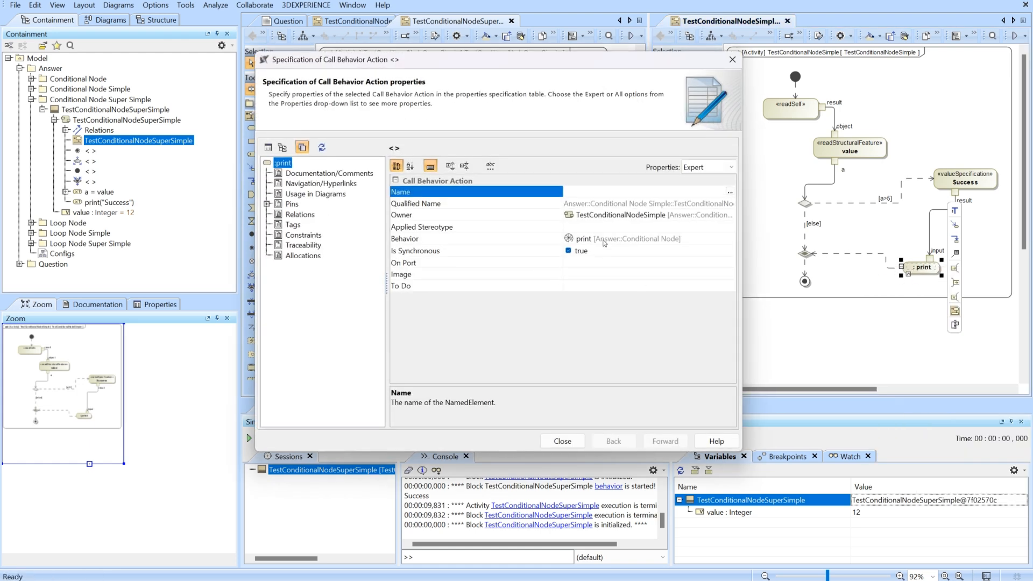
right_click(604, 243)
left_click(666, 261)
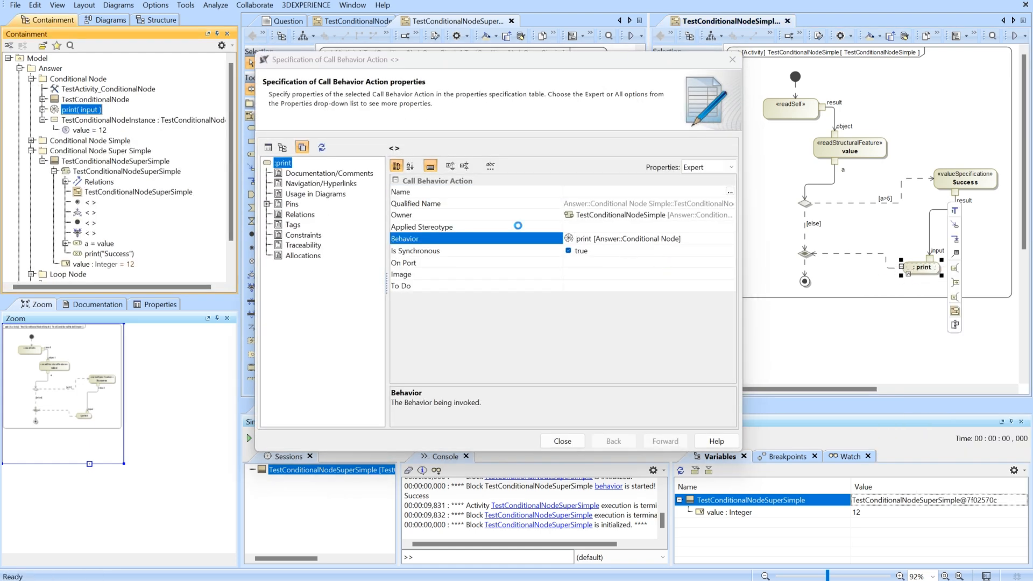
left_click(44, 110)
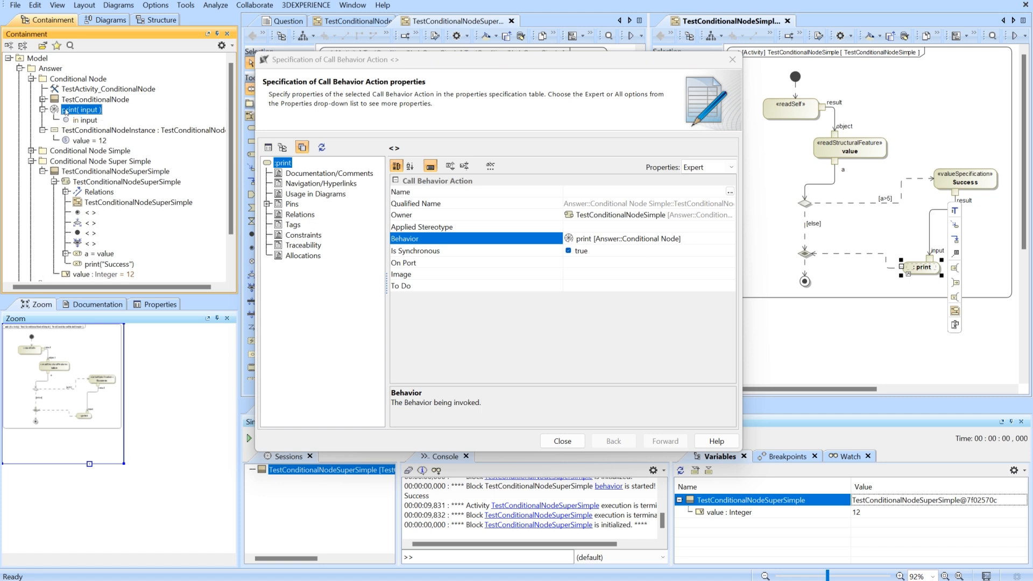
Examine the body of the print opaque behavior in its own specification, then close it
right_click(621, 246)
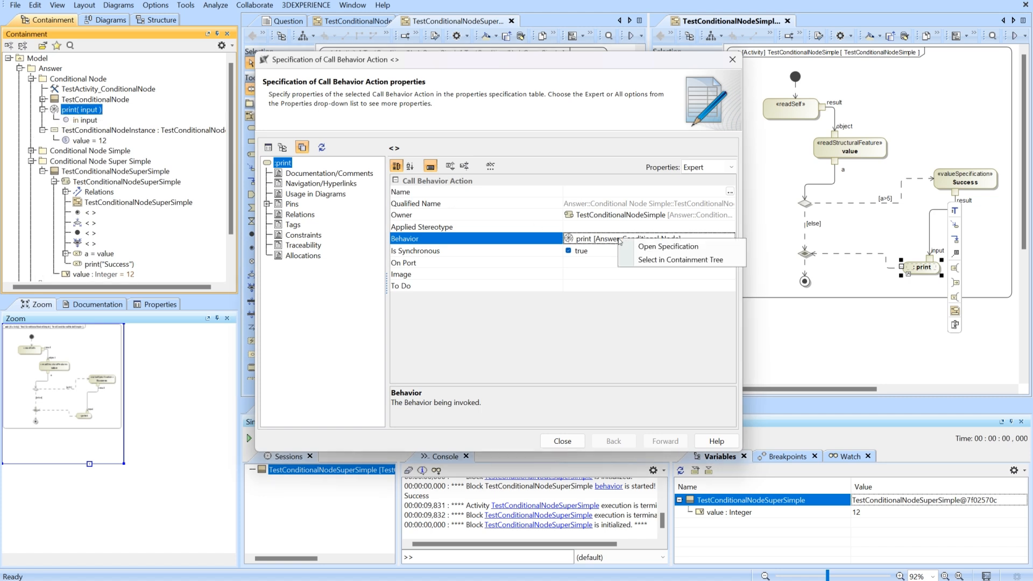
left_click(662, 254)
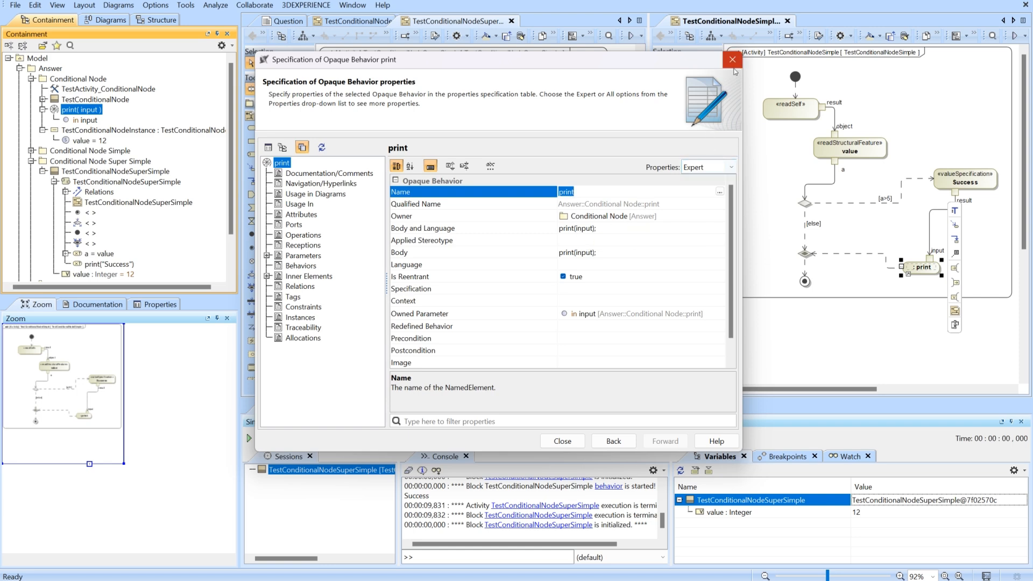
left_click(732, 60)
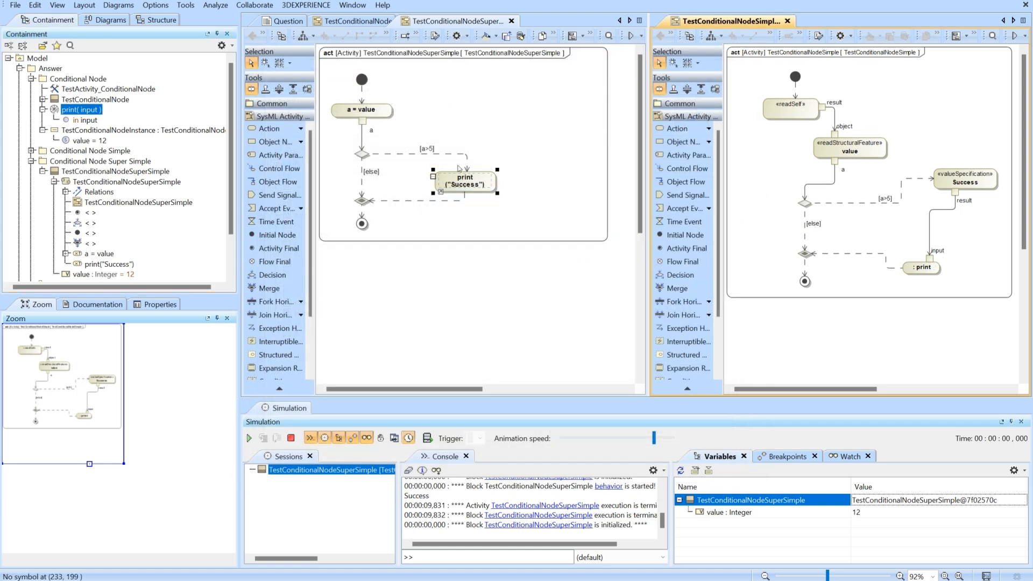
Close the TestConditionalNodeSimple, TestConditionalNodeSuperSimple and TestConditionalNode diagrams
left_click(541, 178)
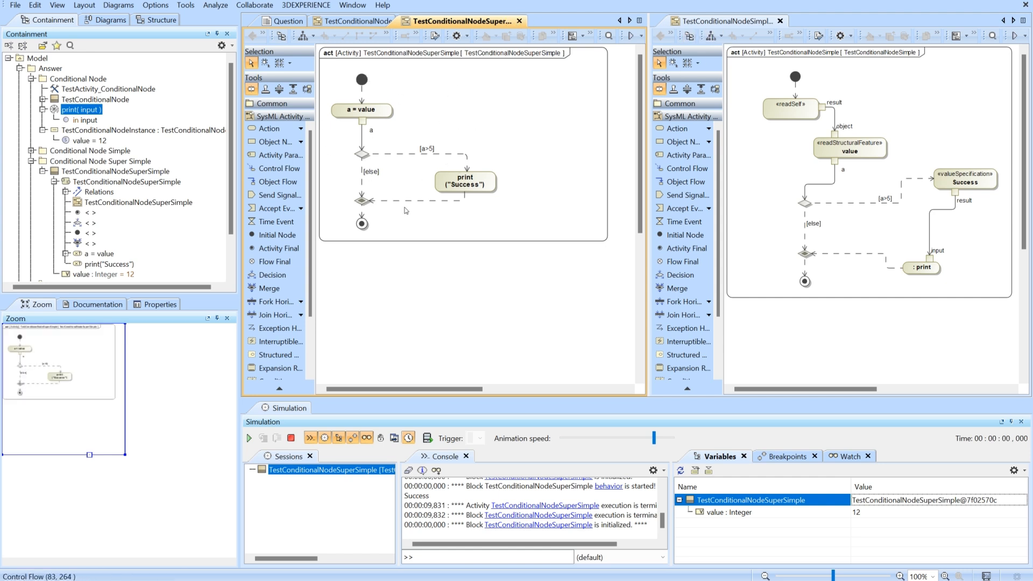
left_click(779, 21)
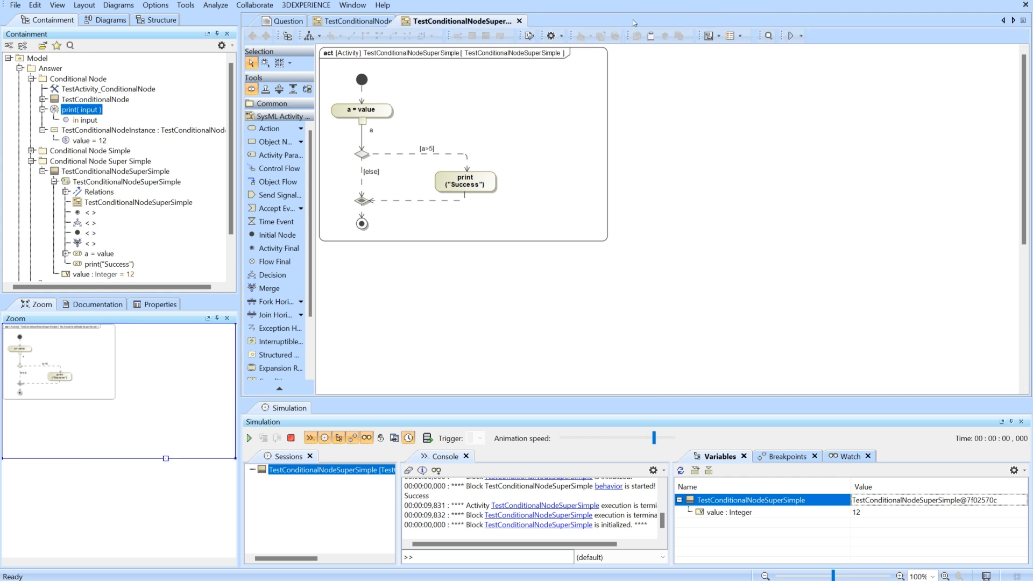
left_click(519, 22)
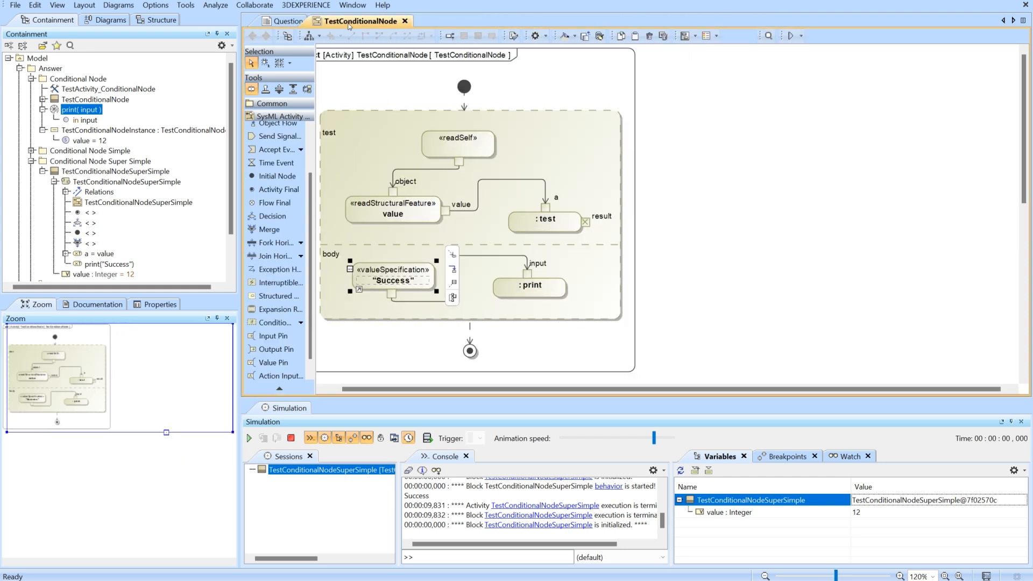
left_click(405, 22)
Collapse the Conditional Node and Conditional Node Super Simple packages in the containment tree
left_click(32, 78)
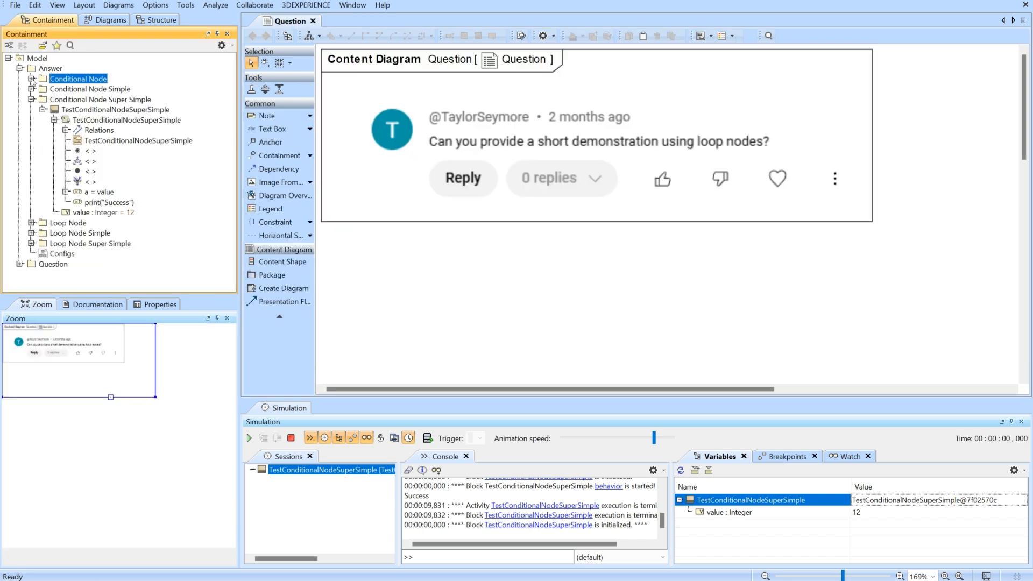
left_click(31, 100)
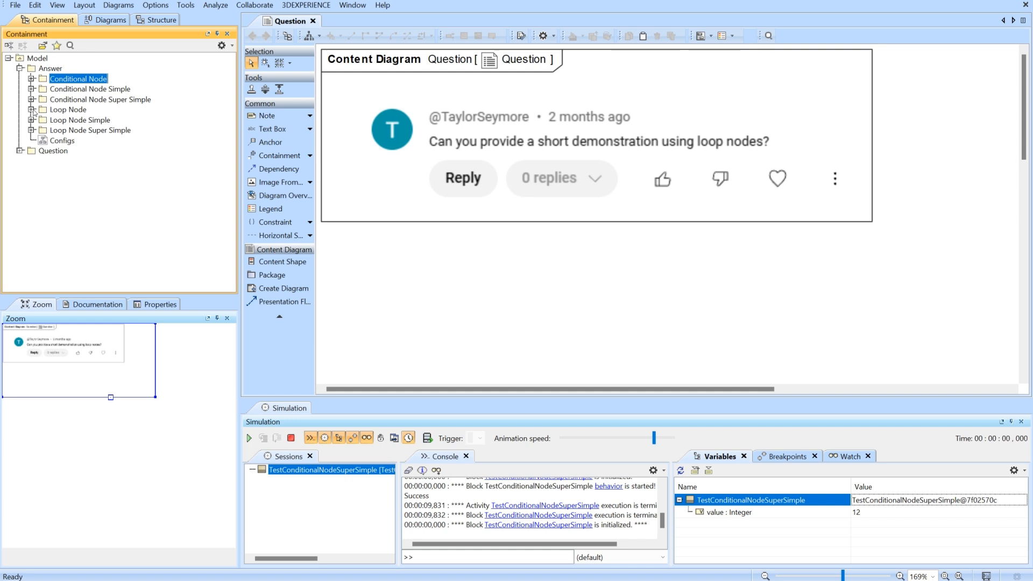
Open the TestLoopNode activity diagram from the Loop Node package and close the Simulation window to view it in full
left_click(31, 109)
double_click(96, 140)
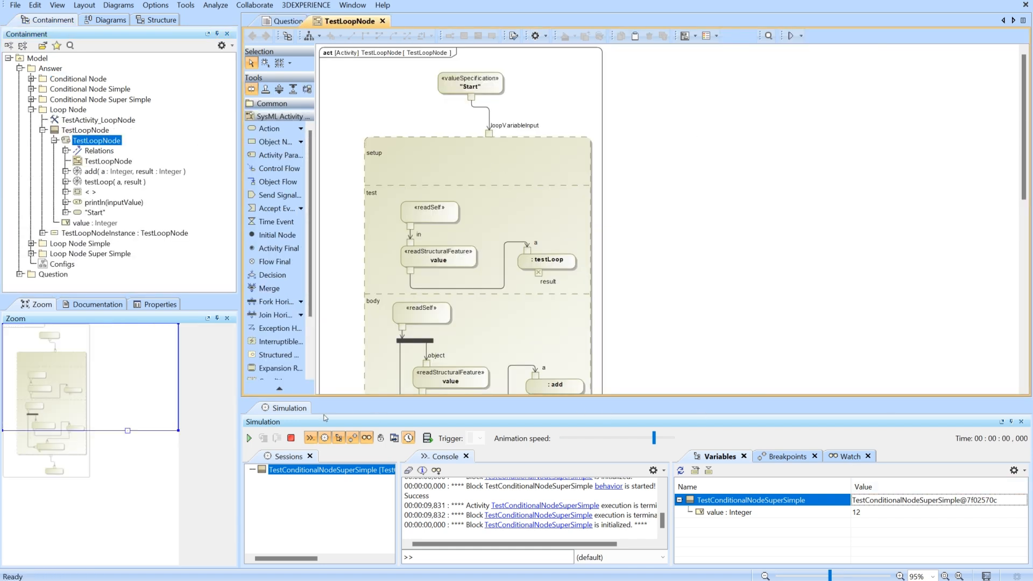
scroll(484, 242, "down", 3)
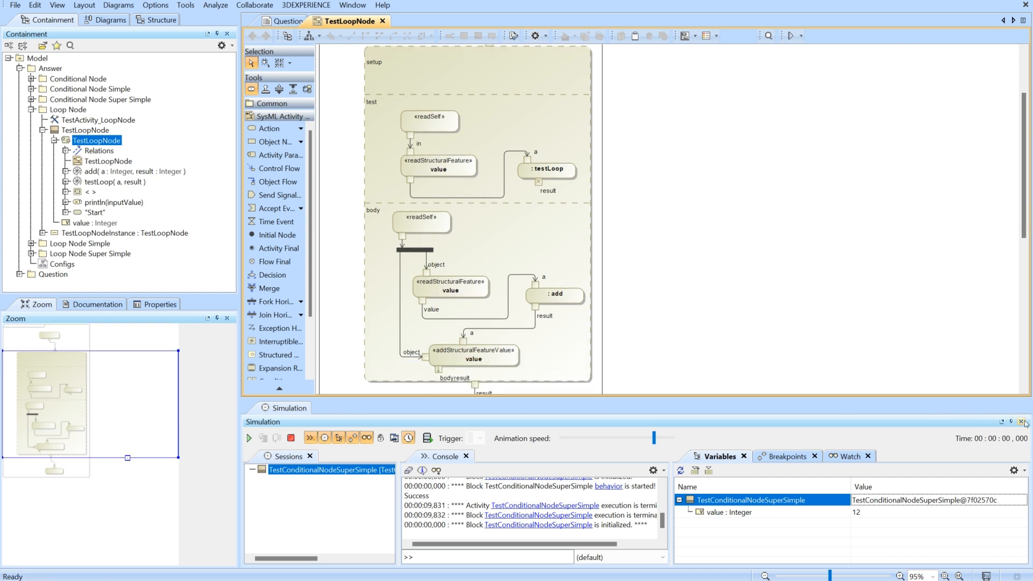
left_click(1022, 422)
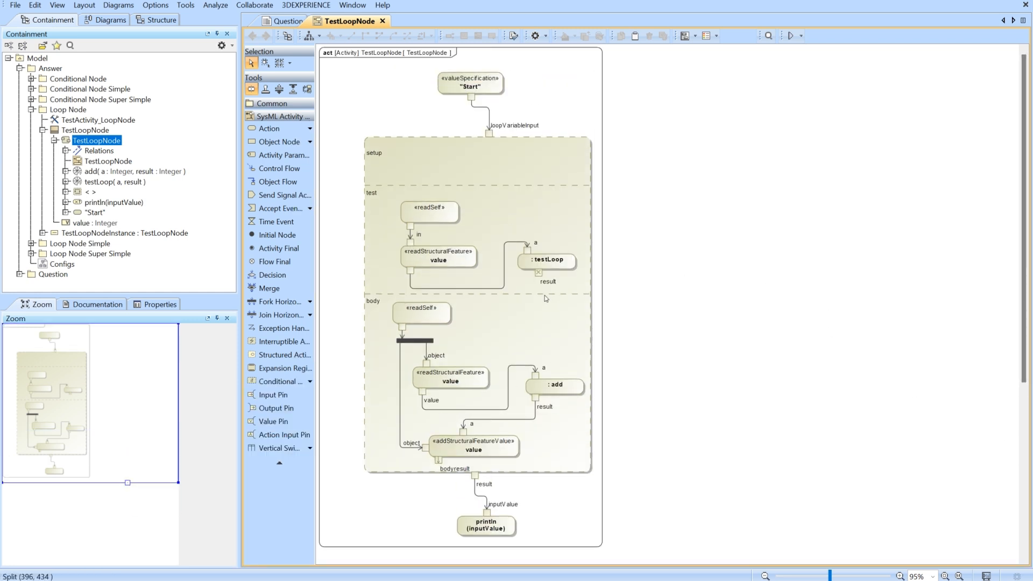
Collapse the Loop Node package, expand Loop Node Simple down to its activity, and open the LoopNodeSimple diagram to examine its decision node
left_click(31, 110)
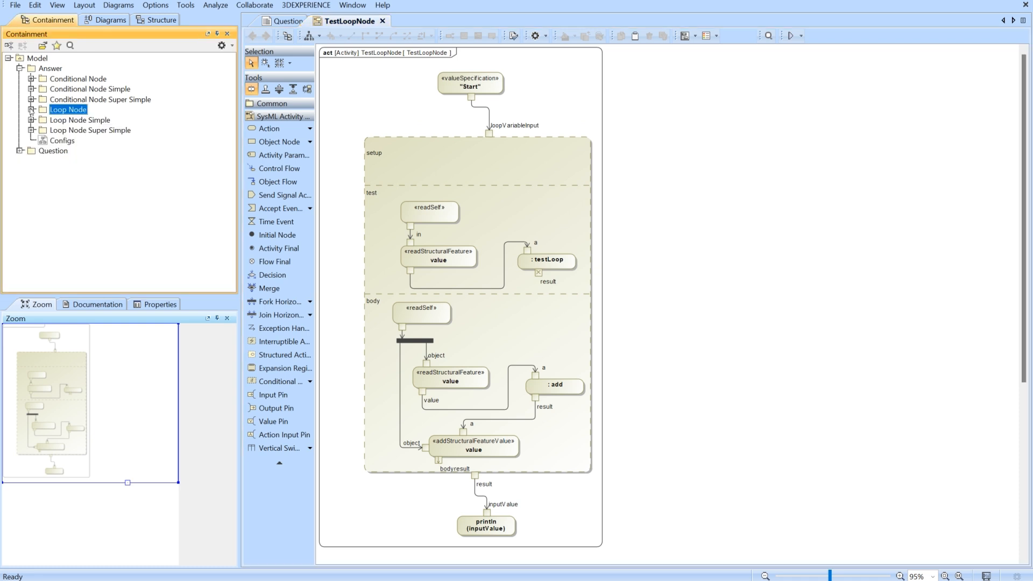
left_click(32, 120)
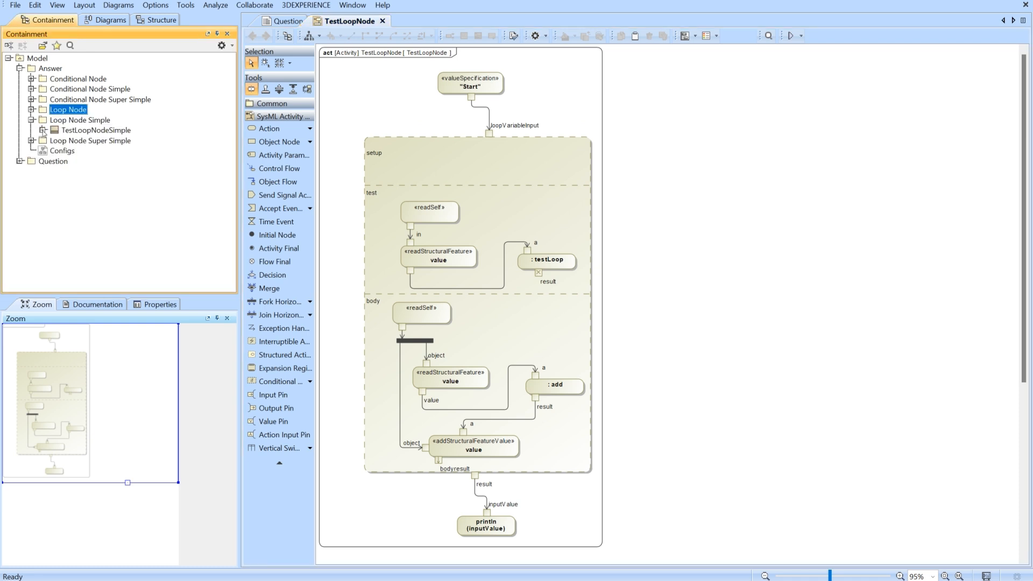
left_click(43, 130)
left_click(54, 140)
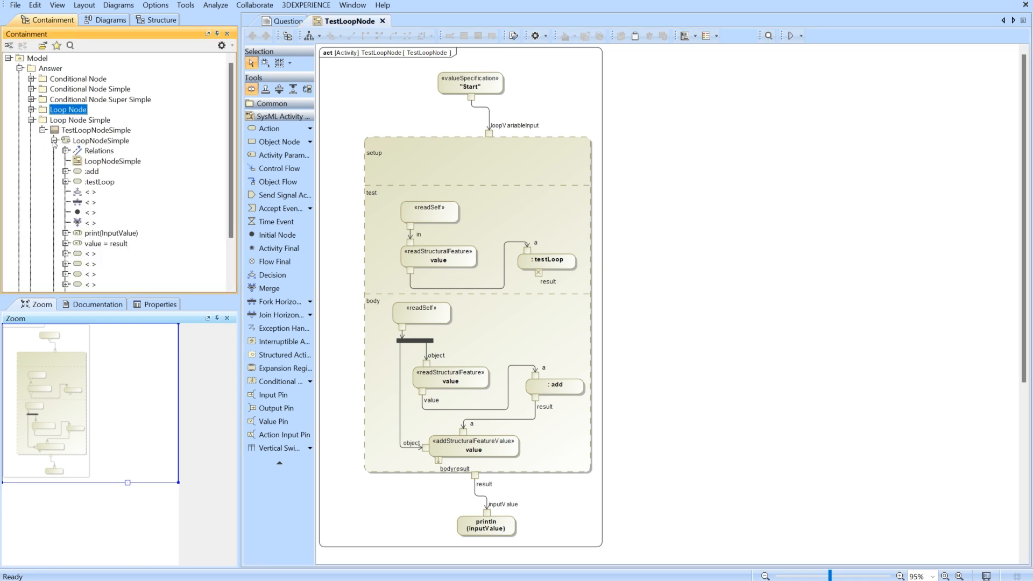
double_click(107, 162)
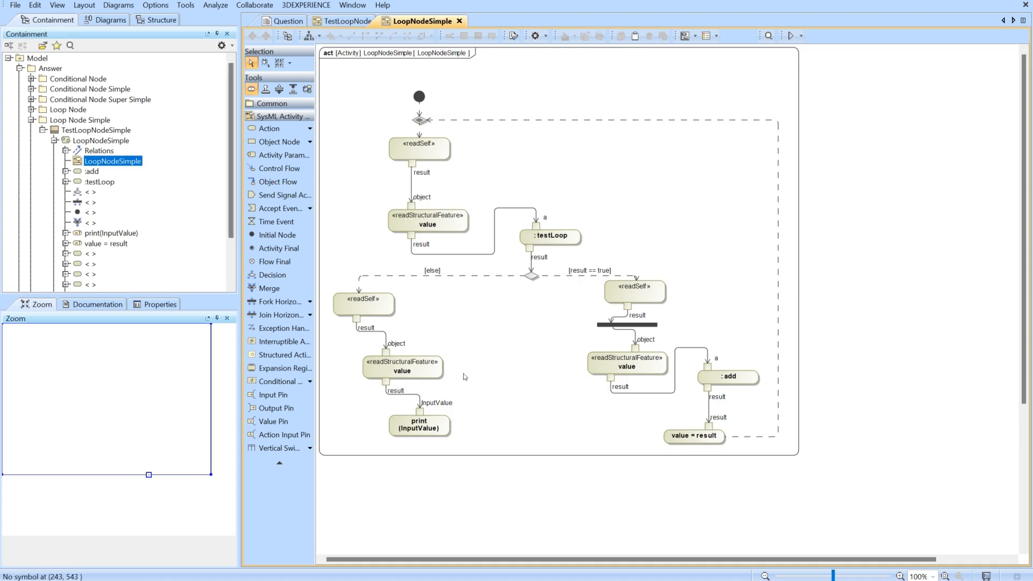
left_click(531, 276)
left_click(535, 352)
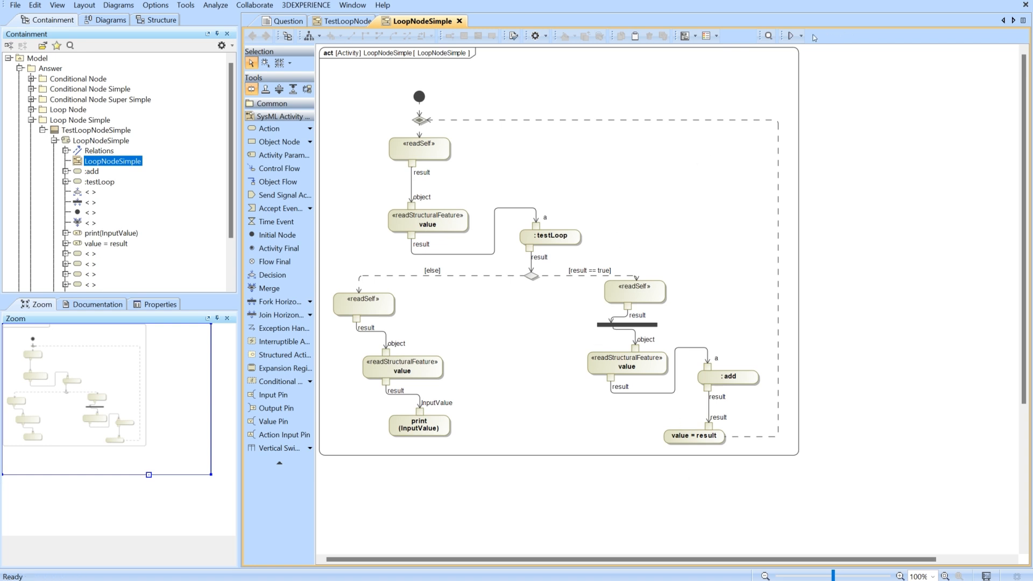
Launch a simulation of TestLoopNodeSimple, terminating the other execution in progress
left_click(803, 36)
left_click(813, 64)
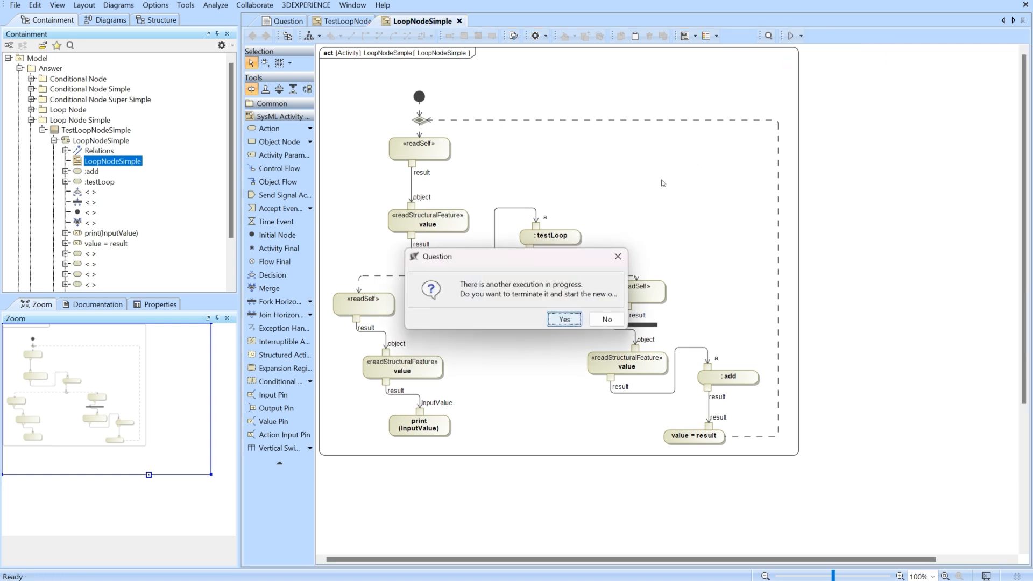
left_click(556, 315)
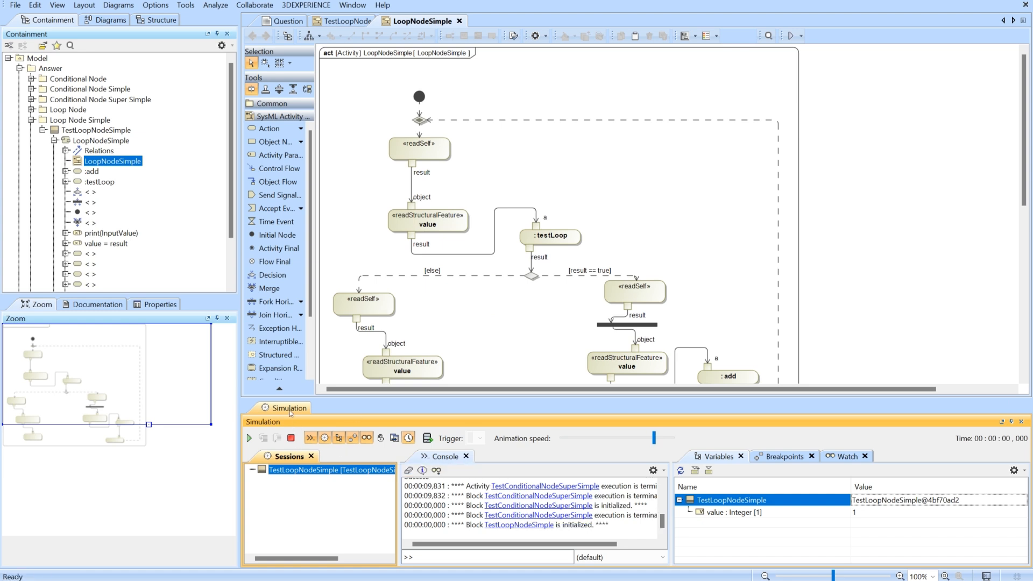
Dock the Simulation window beside the LoopNodeSimple diagram, group Console with Sessions, and give the diagram more width
left_click_drag(348, 421, 673, 265)
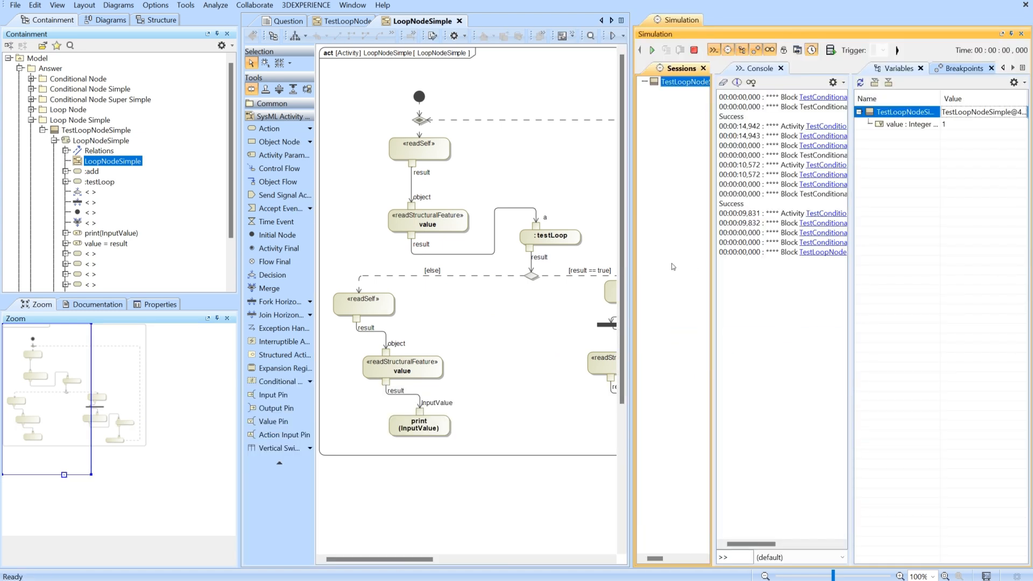
left_click_drag(745, 68, 691, 73)
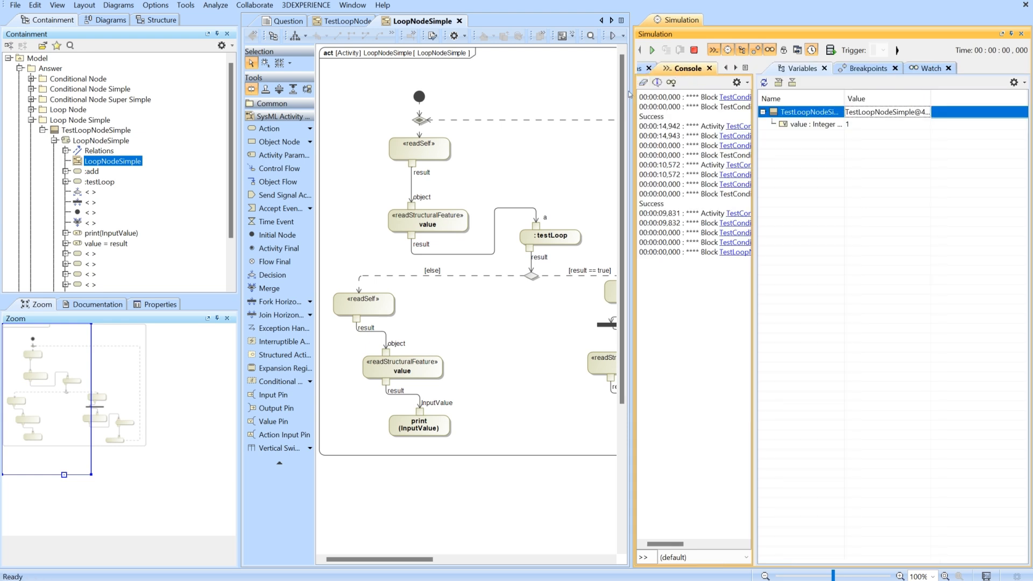
left_click(793, 70)
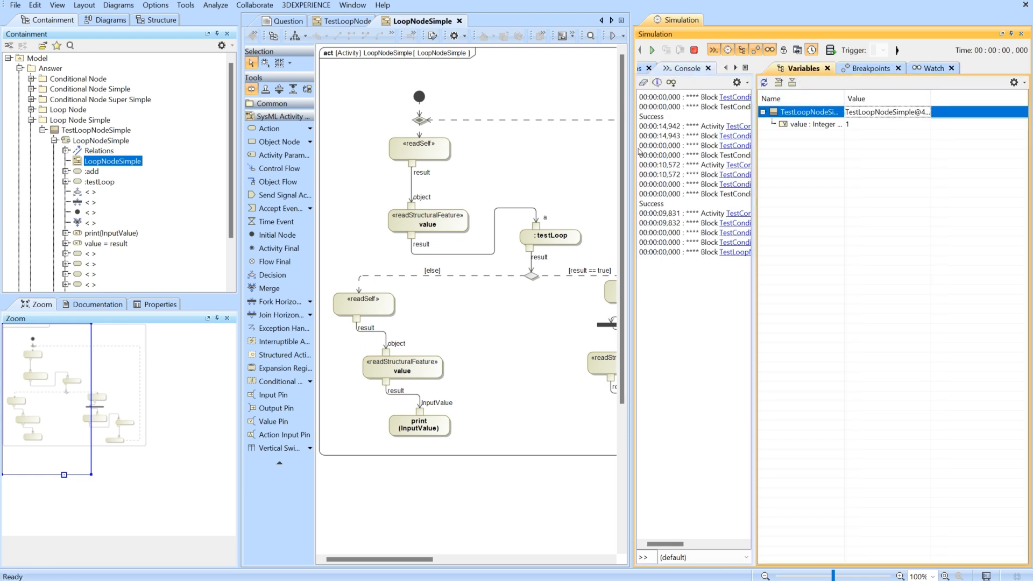
left_click_drag(631, 155, 730, 153)
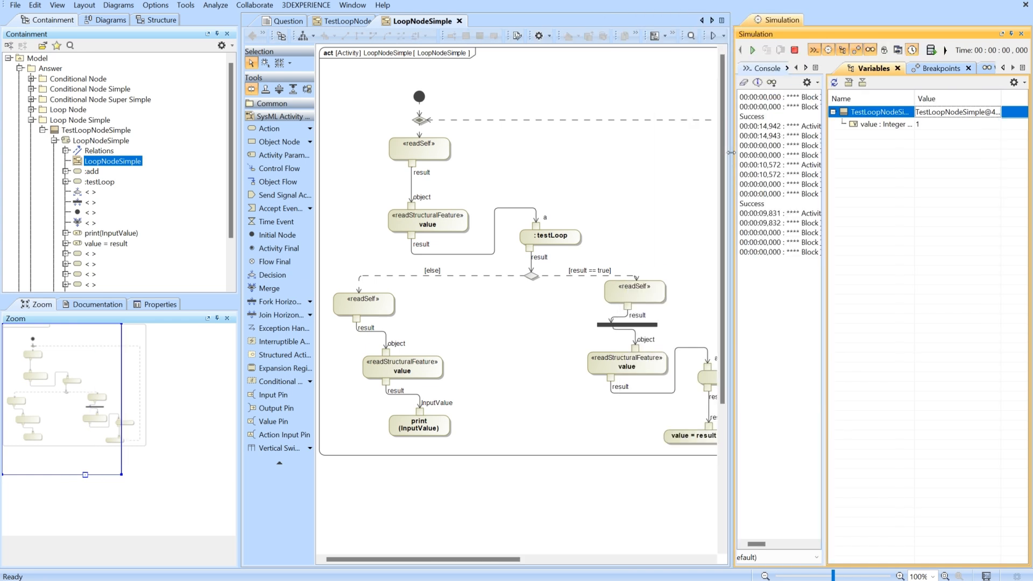
Run the TestLoopNodeSimple simulation and narrow the Simulation window until the whole diagram fits
left_click(752, 50)
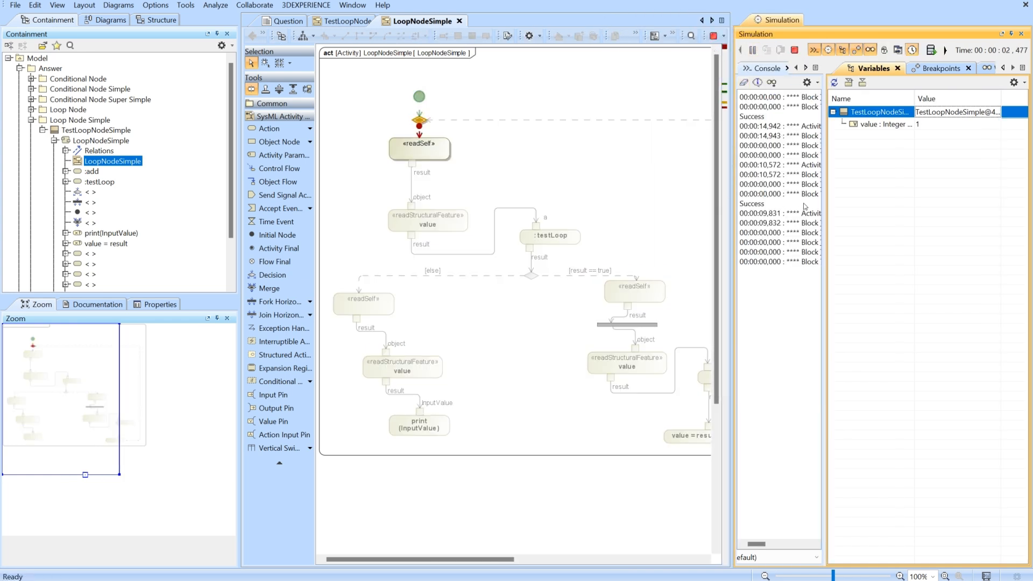
left_click_drag(735, 227, 830, 230)
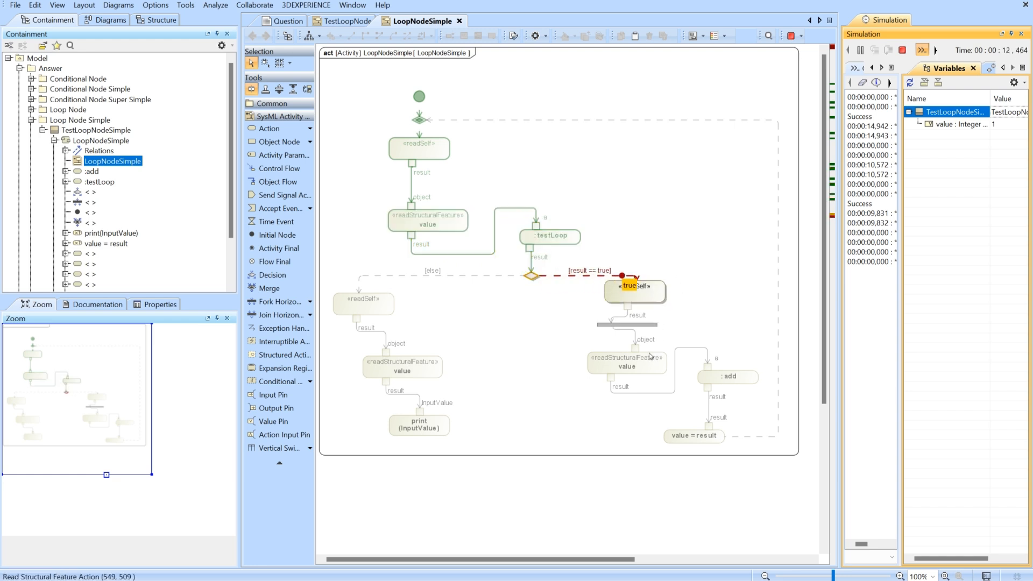
Examine the add call behavior action's specification and the body of its add opaque behavior, then close the dialog
left_click(715, 381)
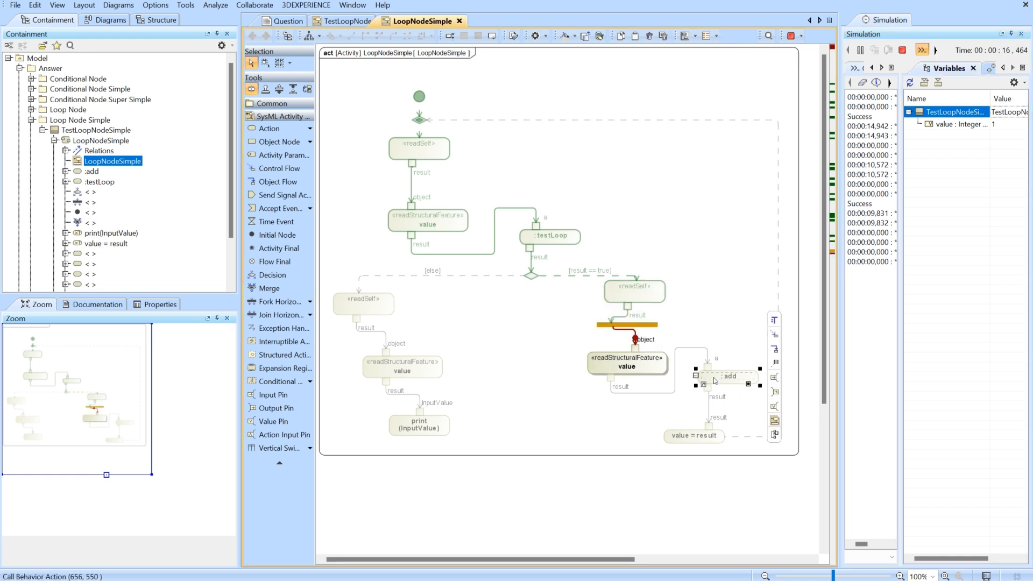
right_click(715, 380)
left_click(736, 350)
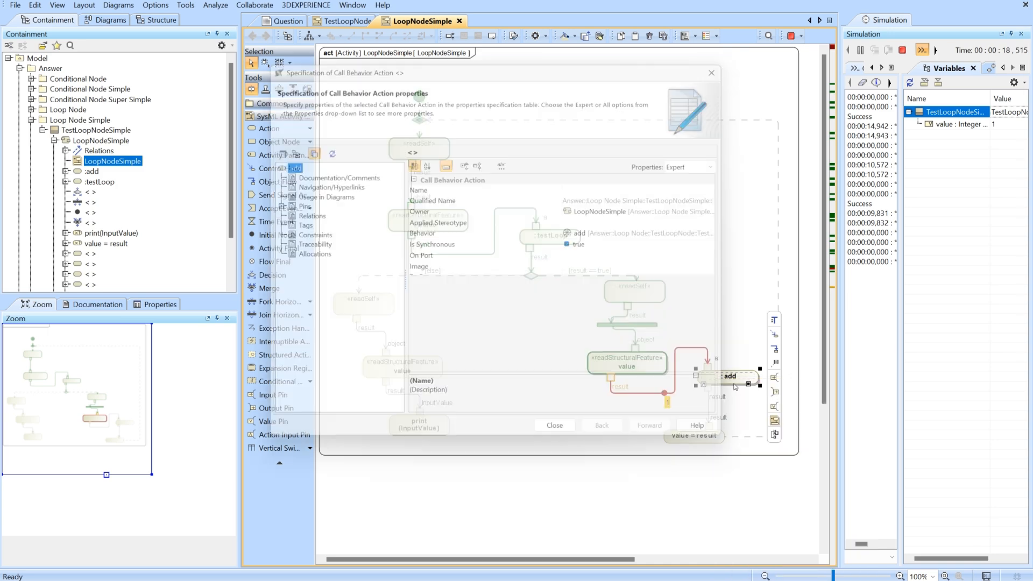
left_click_drag(506, 86, 345, 190)
right_click(446, 341)
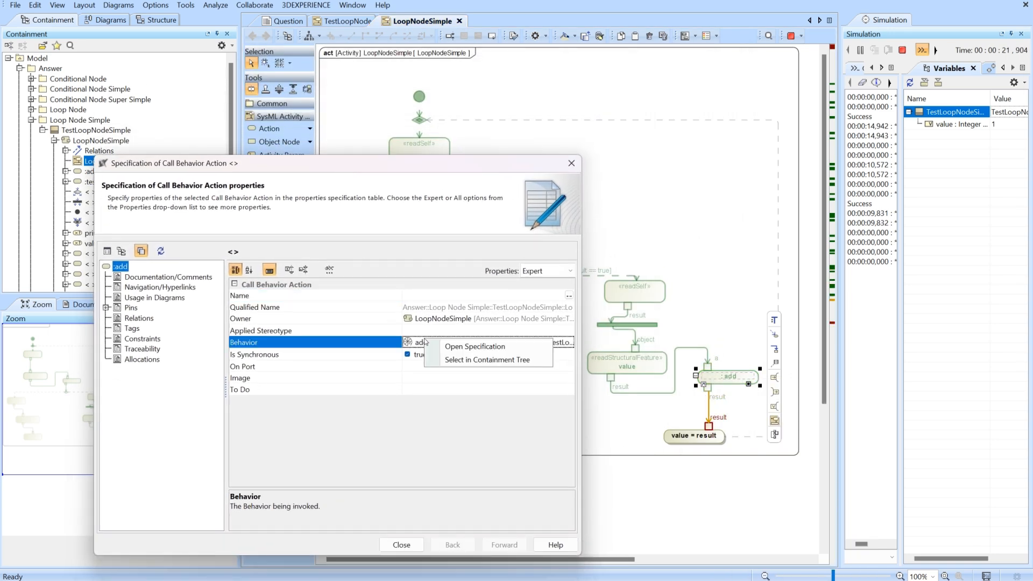
left_click(474, 347)
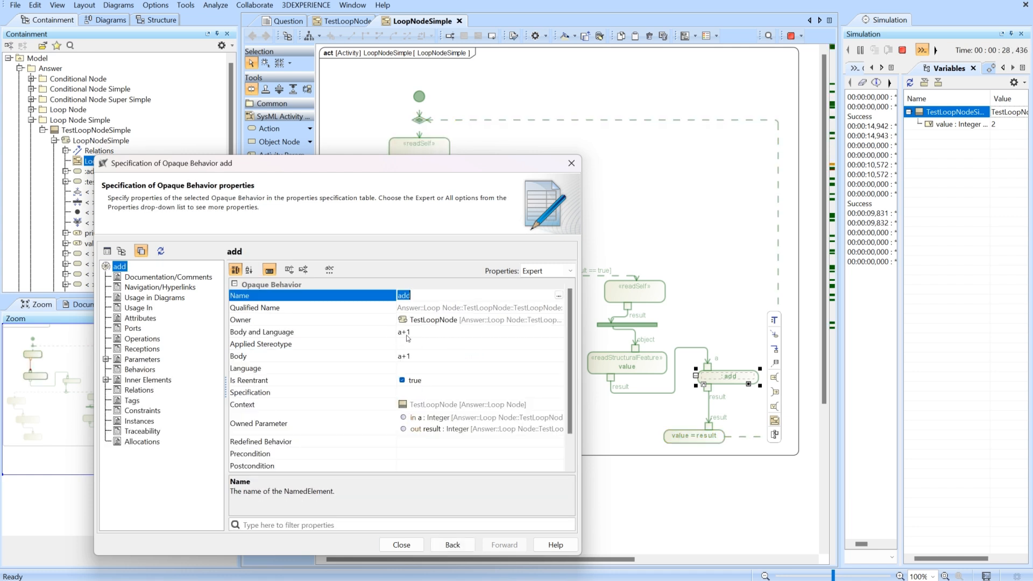
left_click(571, 163)
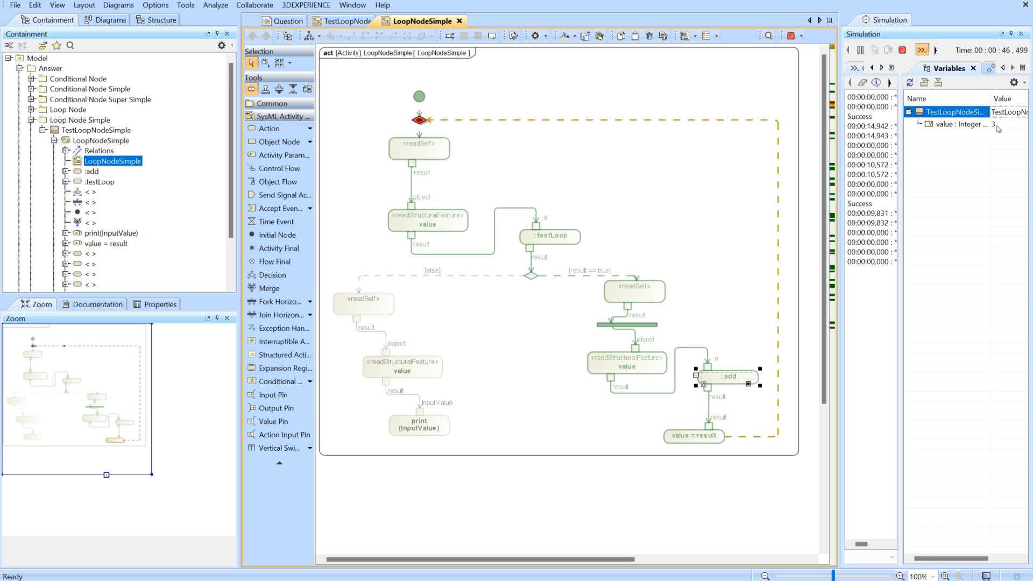
Follow the value variable until the simulation ends, then close the Simulation window
left_click(997, 125)
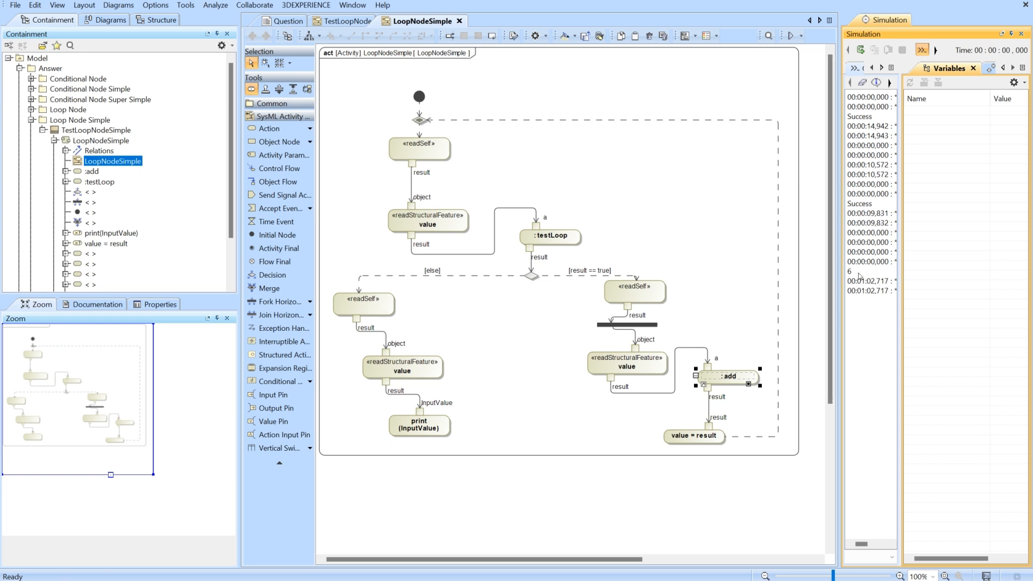
left_click(630, 196)
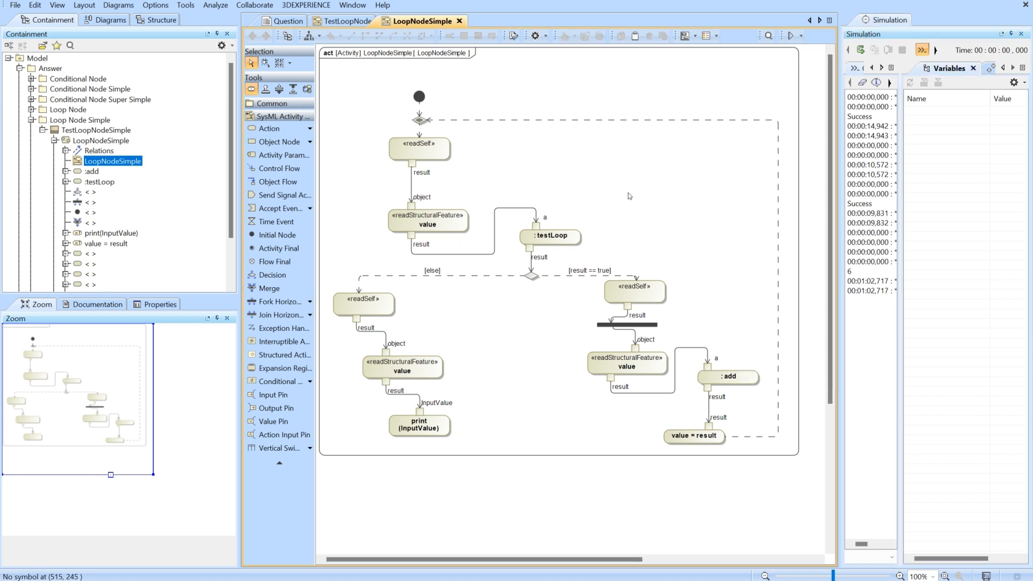
left_click(1021, 34)
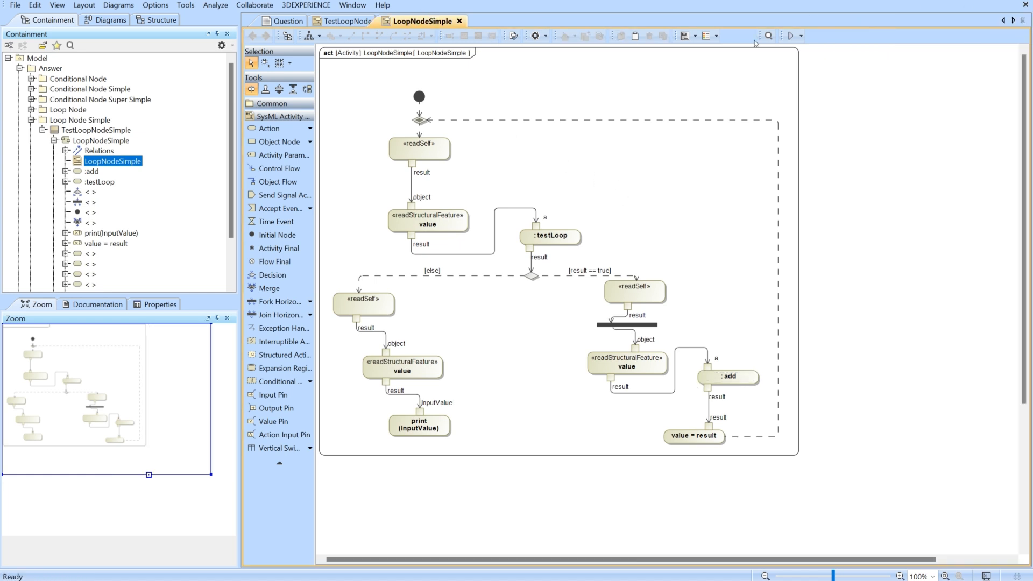
Place LoopNodeSimple side by side with TestLoopNode, shrink the containment tree and diagram palette, and compare their readSelf actions
left_click_drag(1000, 57, 1014, 64)
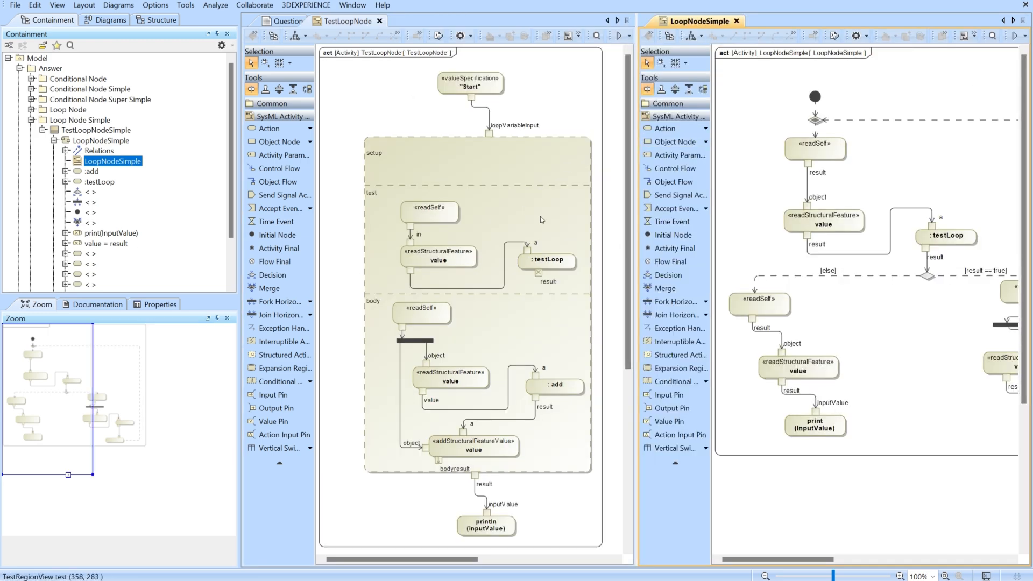
left_click_drag(239, 185, 81, 200)
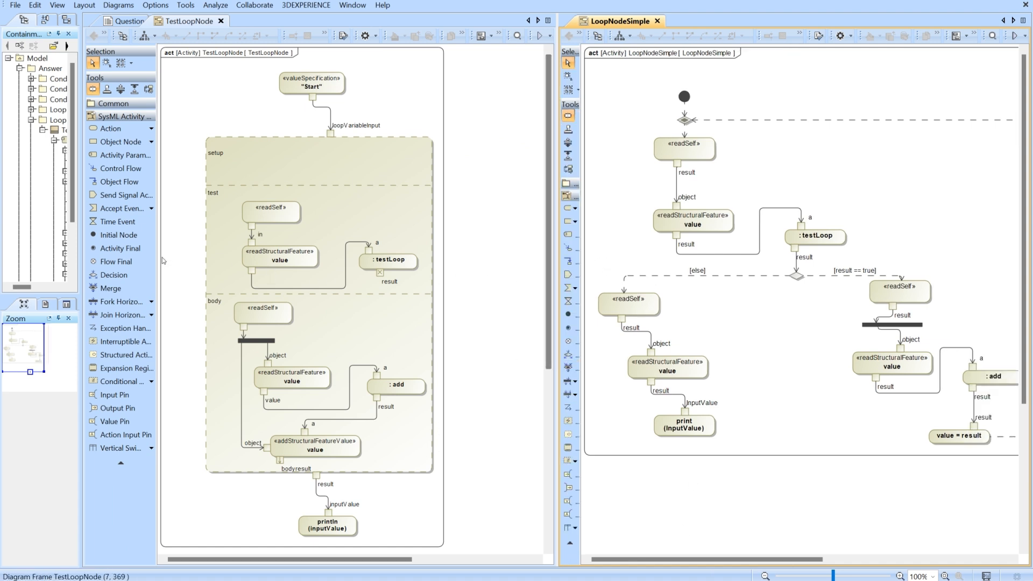
double_click(156, 258)
left_click_drag(153, 256, 115, 263)
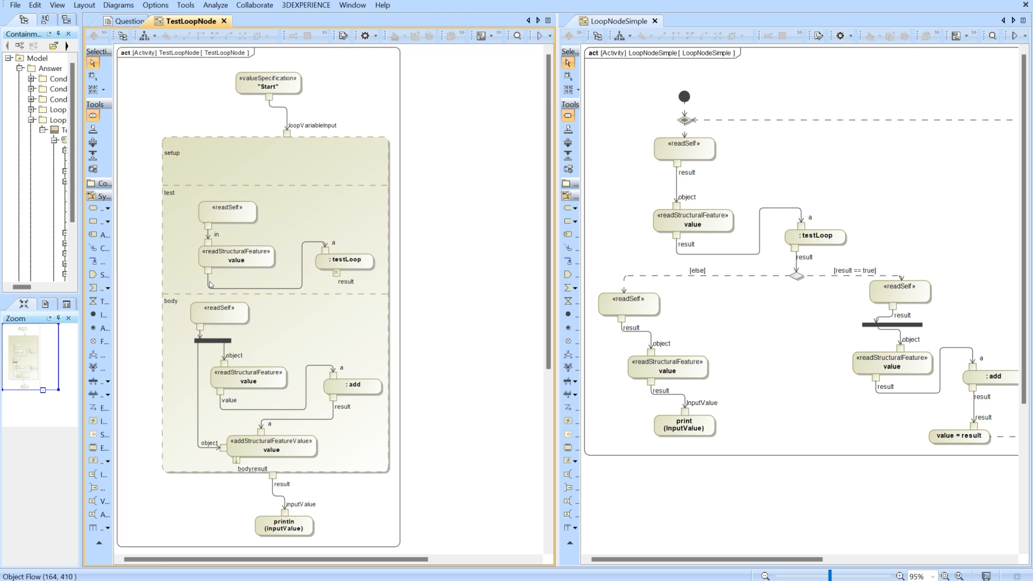
left_click(691, 152)
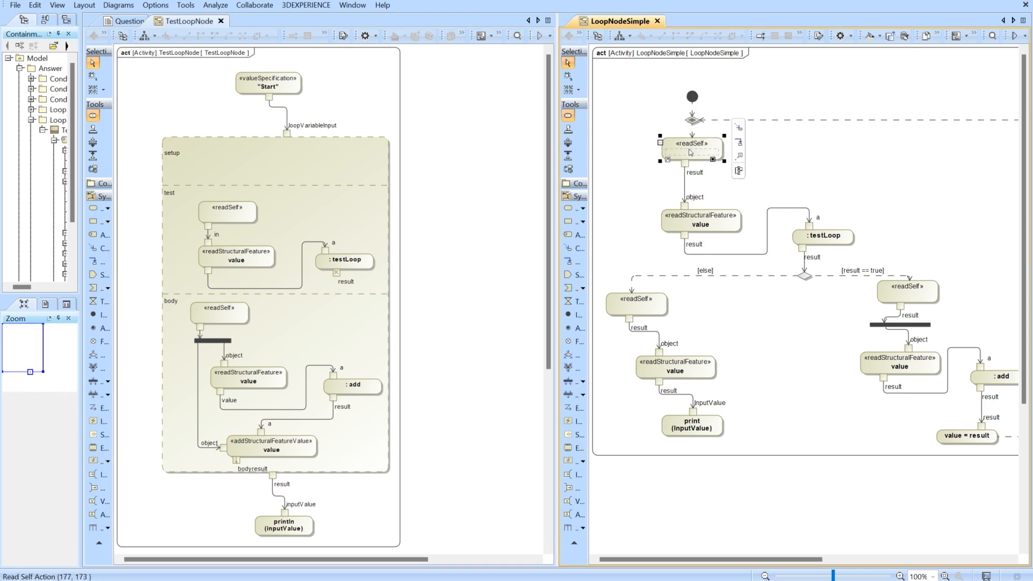
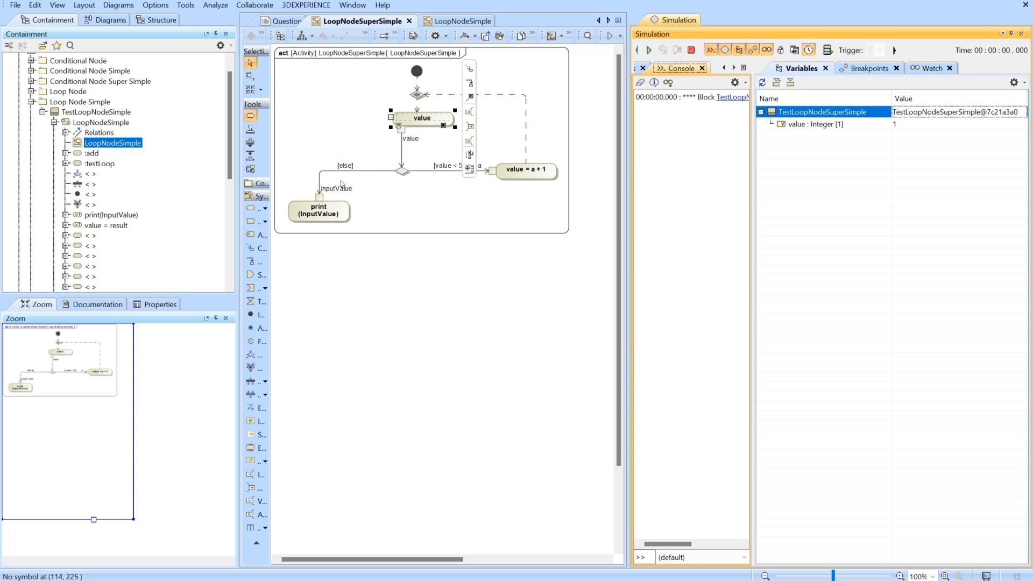
Examine the body of the print(InputValue) opaque action in LoopNodeSuperSimple through its specification, then close it
double_click(332, 211)
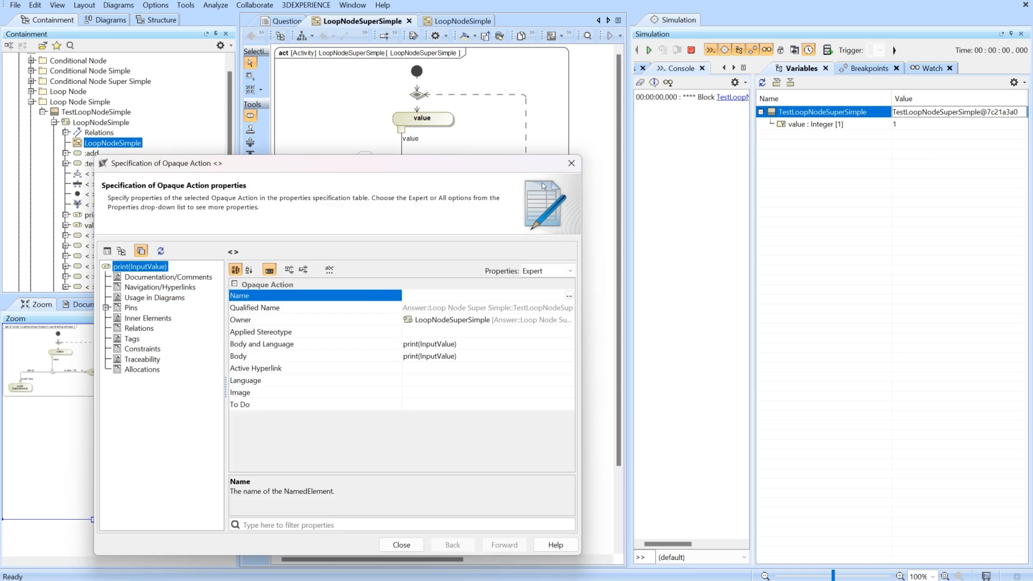
left_click(571, 163)
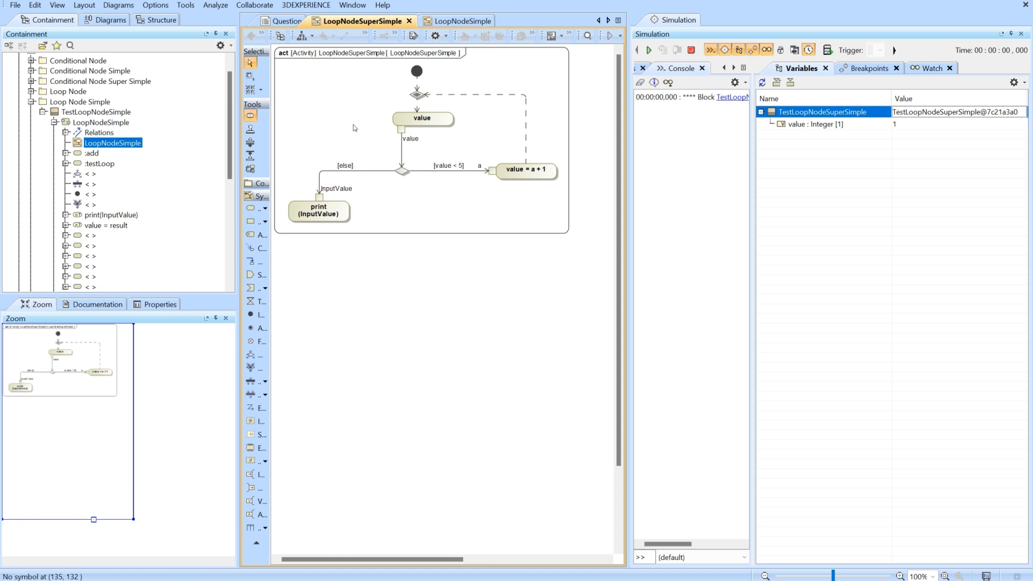
Collapse the LoopNodeSimple activity and the TestLoopNodeSuperSimple block in the containment tree
left_click(54, 122)
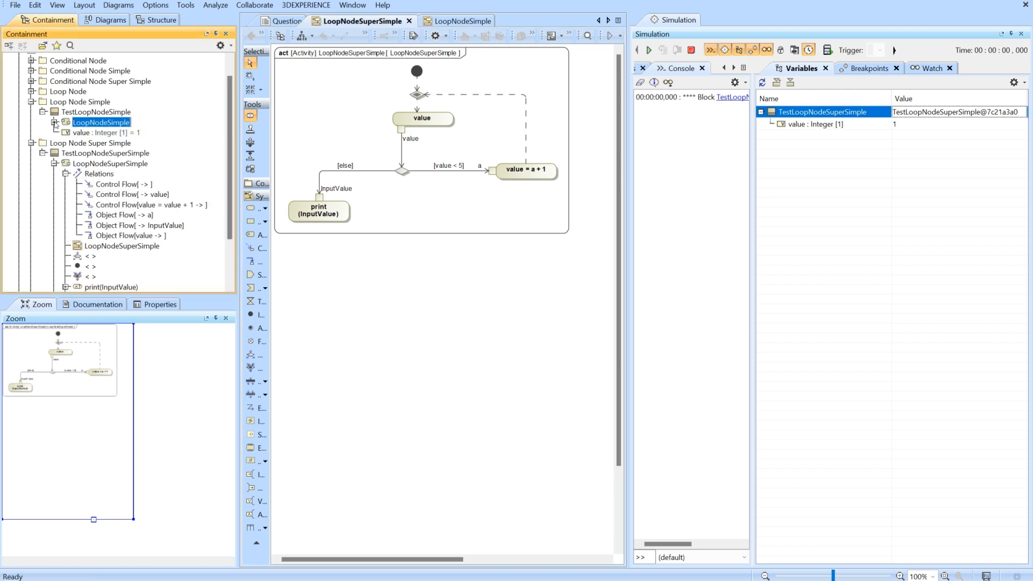
left_click(43, 153)
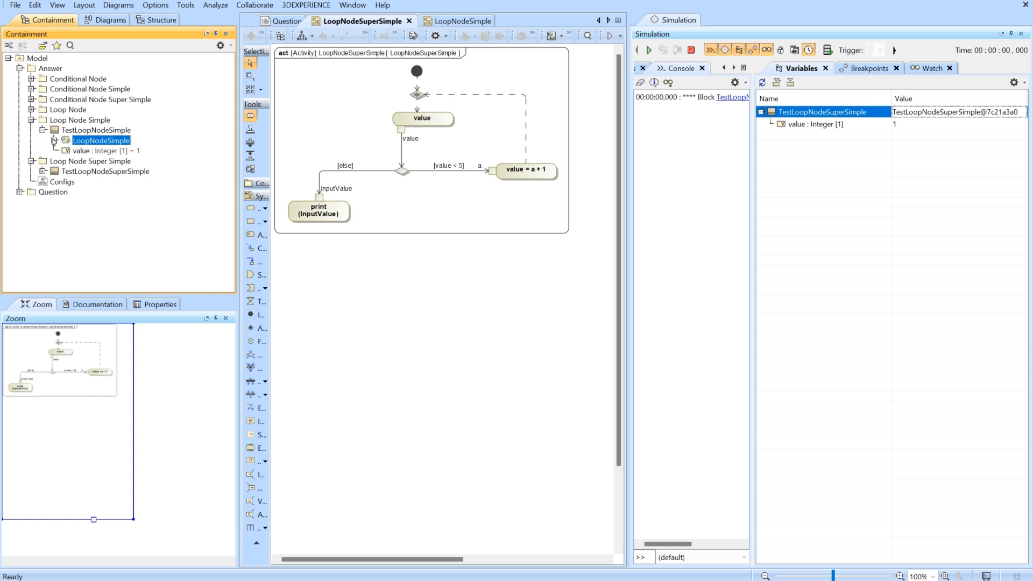
left_click(54, 140)
scroll(55, 145, "down", 1)
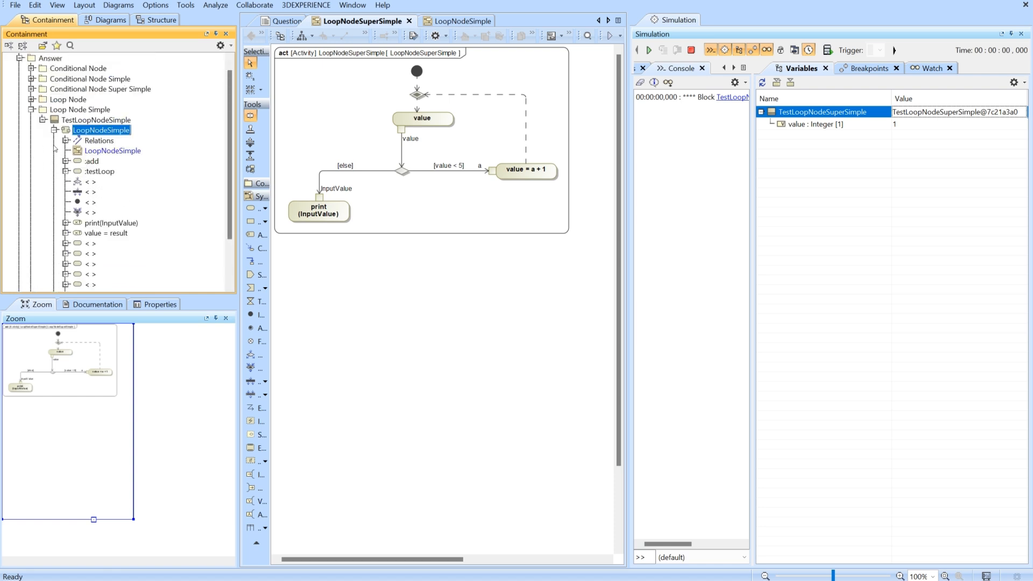
left_click(54, 130)
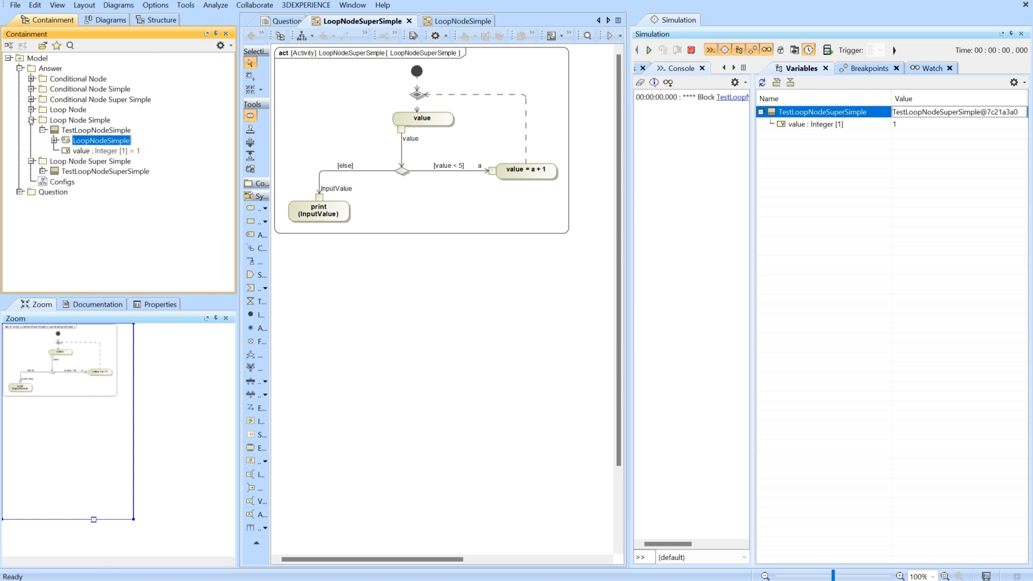
Collapse the Loop Node Simple package, expand Loop Node, and examine the body of the add opaque behavior in its specification
left_click(31, 120)
left_click(31, 109)
left_click(91, 173)
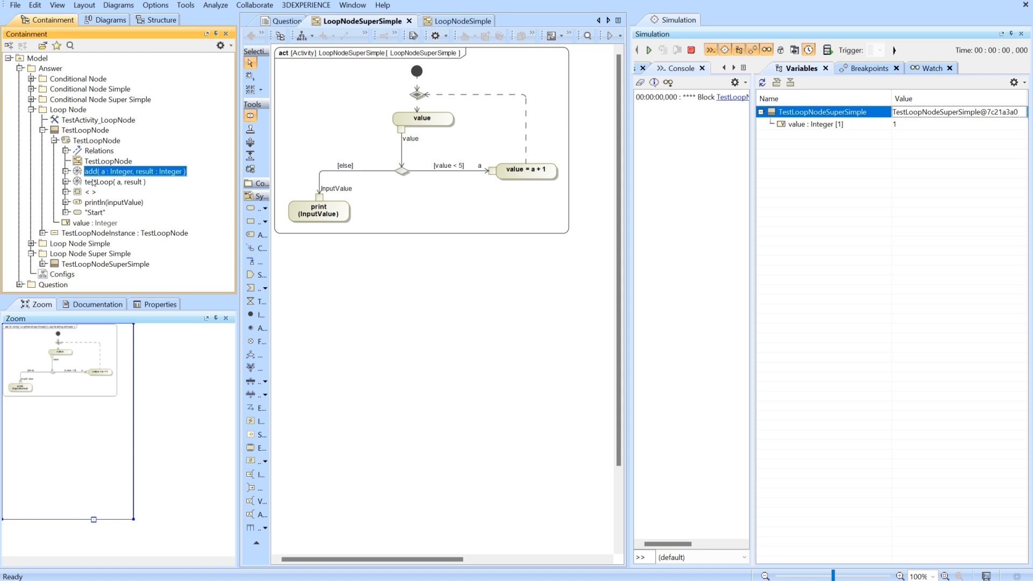
left_click(95, 184)
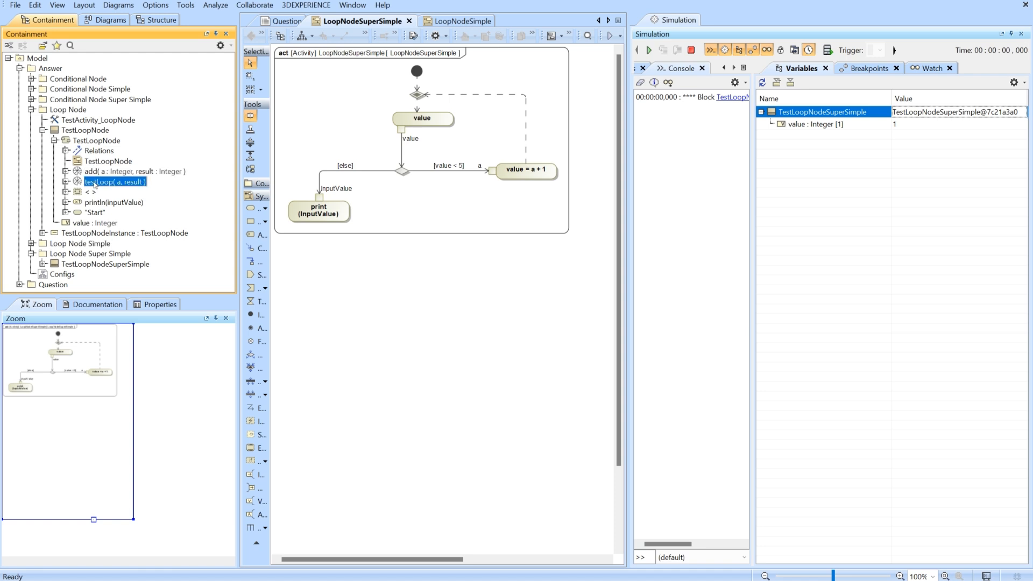
left_click(96, 172)
right_click(95, 173)
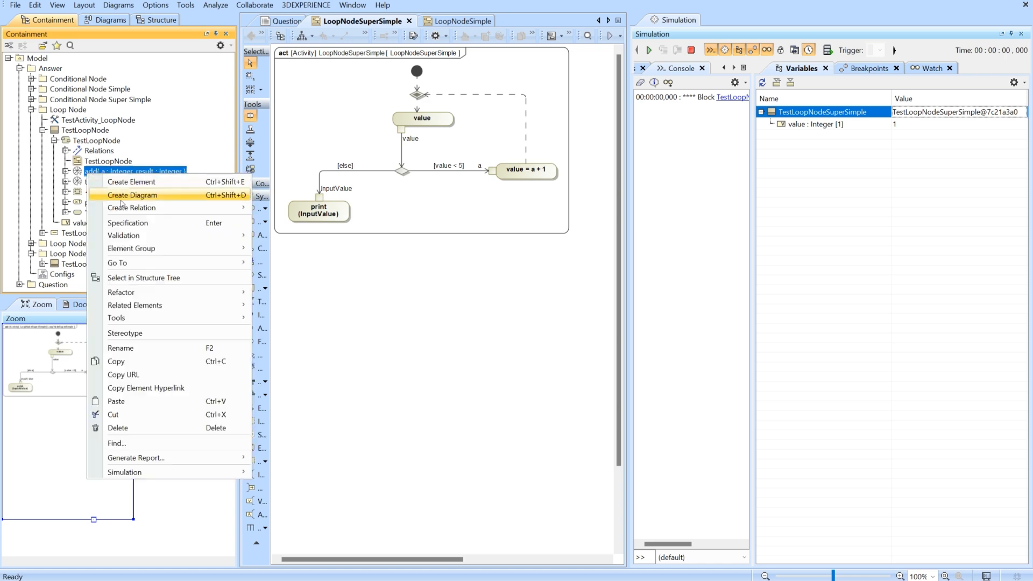
left_click(127, 223)
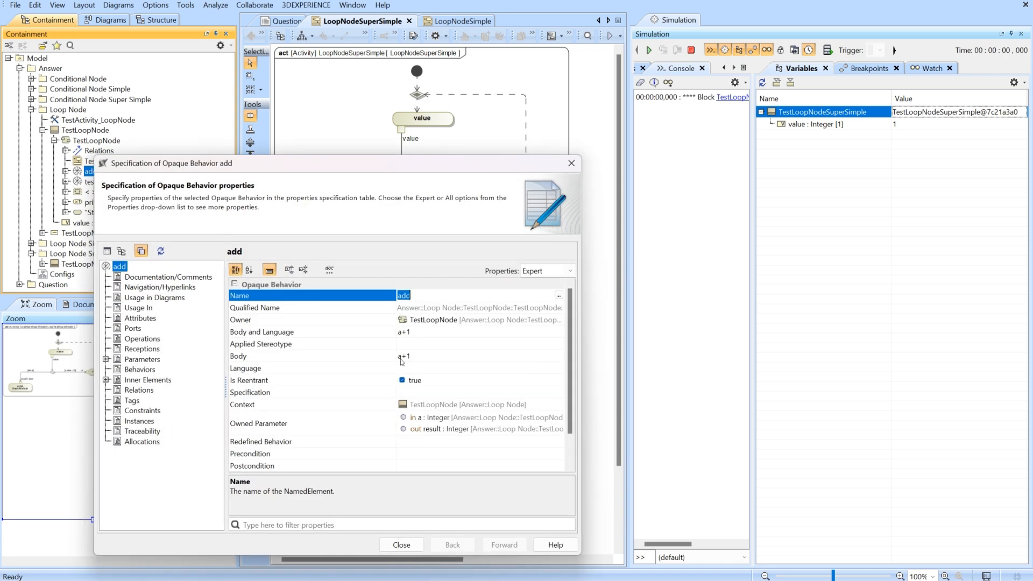
left_click(571, 164)
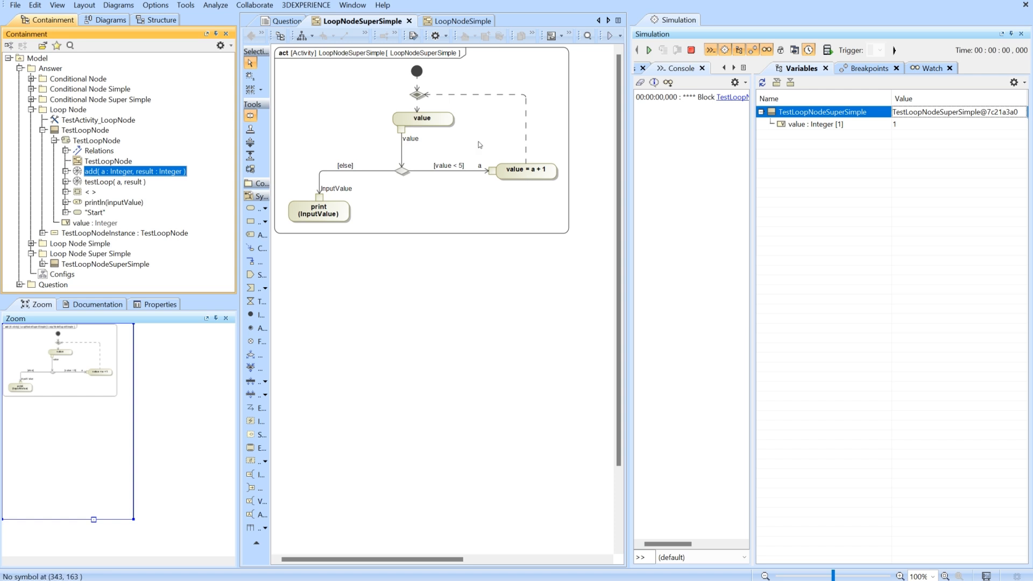
Run the simulation of the TestLoopNodeSuperSimple block
left_click(648, 50)
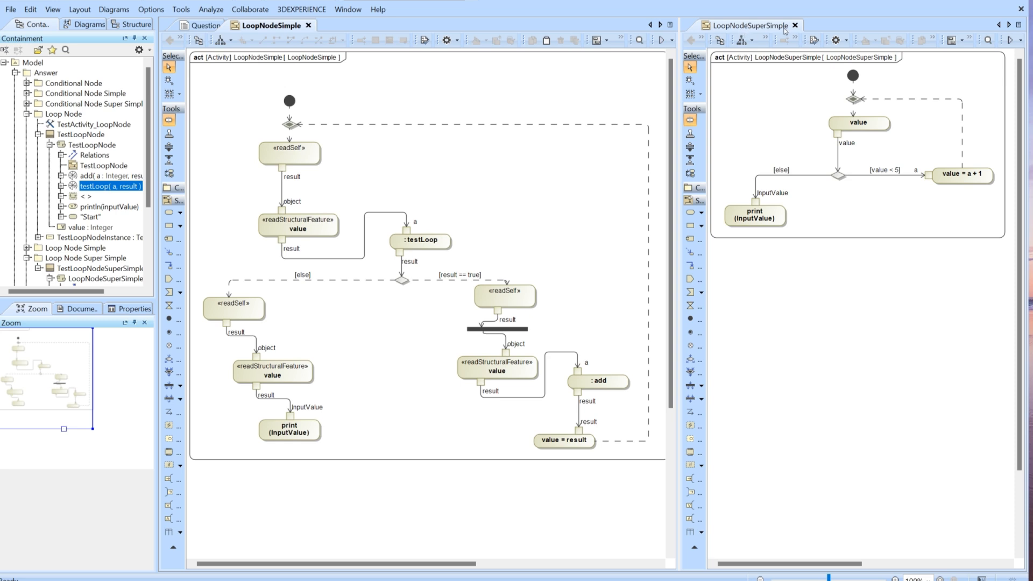
Compare how LoopNodeSimple and LoopNodeSuperSimple read the value, test it and branch at their decision nodes
left_click(280, 153)
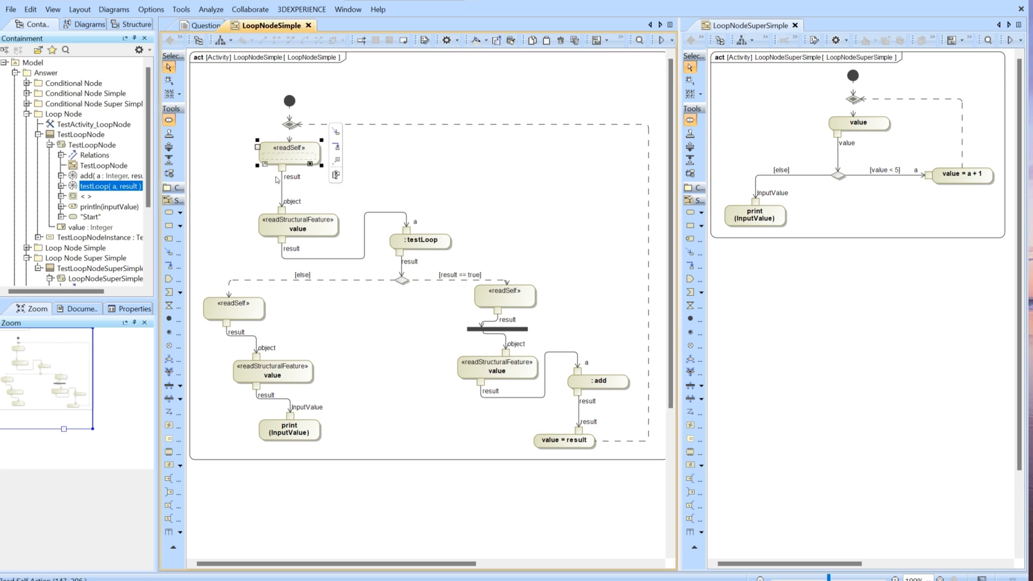
left_click(297, 226)
left_click(419, 242)
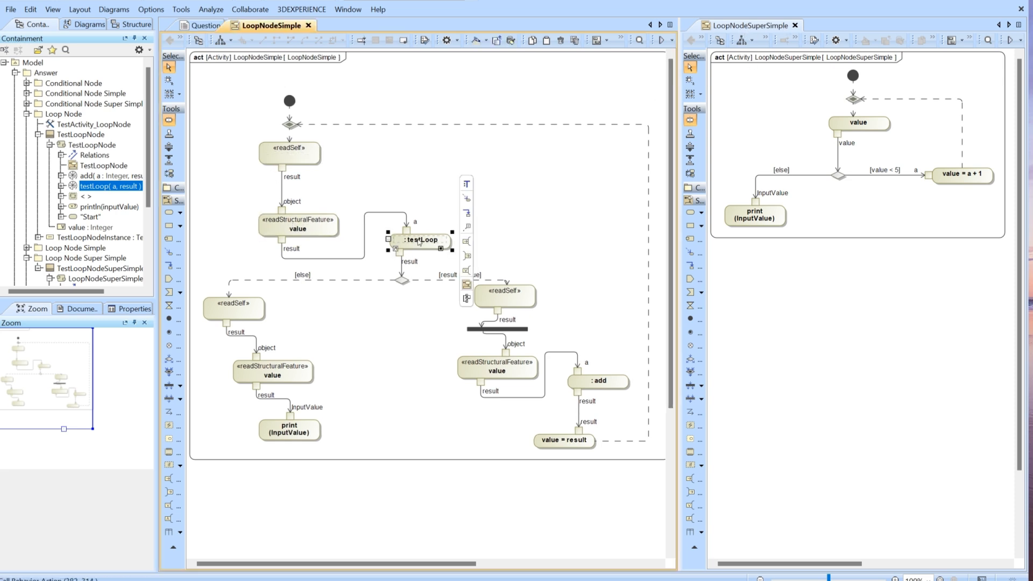
left_click(861, 123)
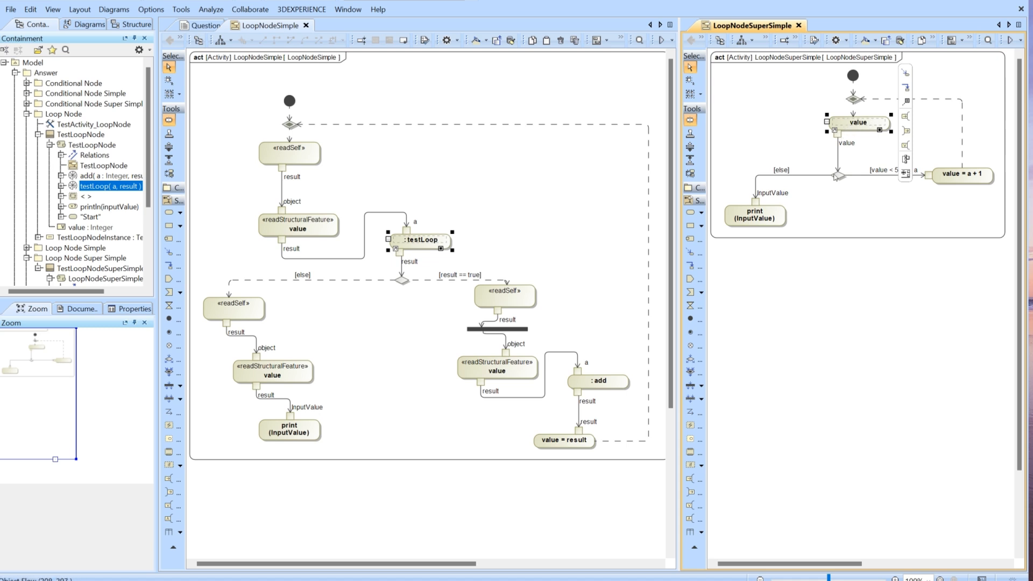
left_click(837, 178)
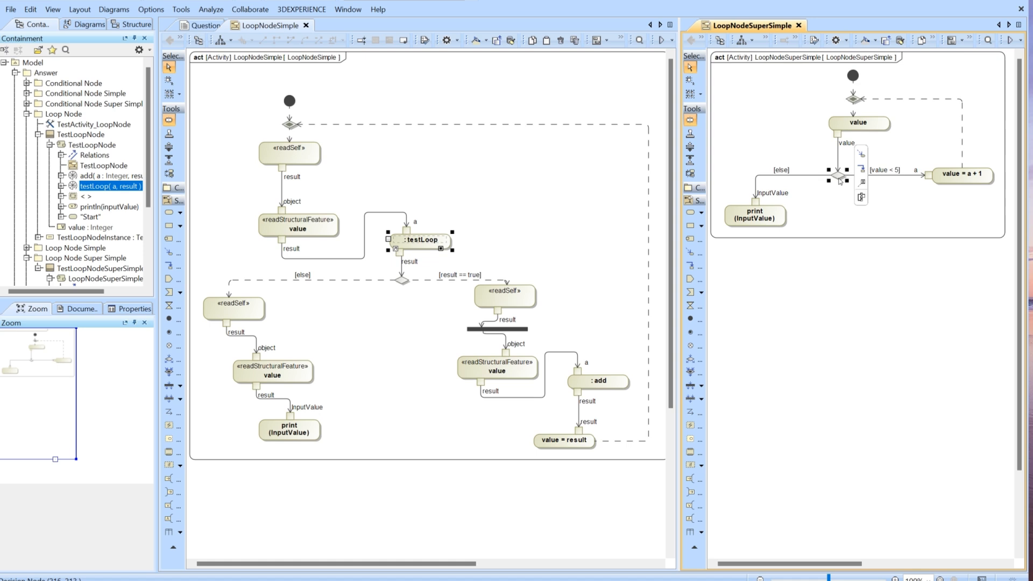
left_click(403, 283)
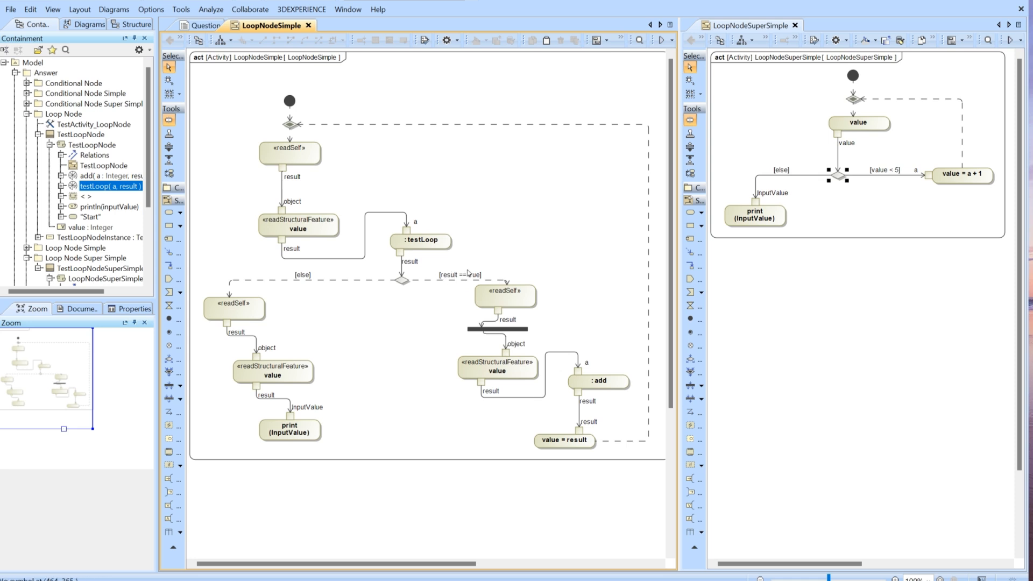
left_click(887, 175)
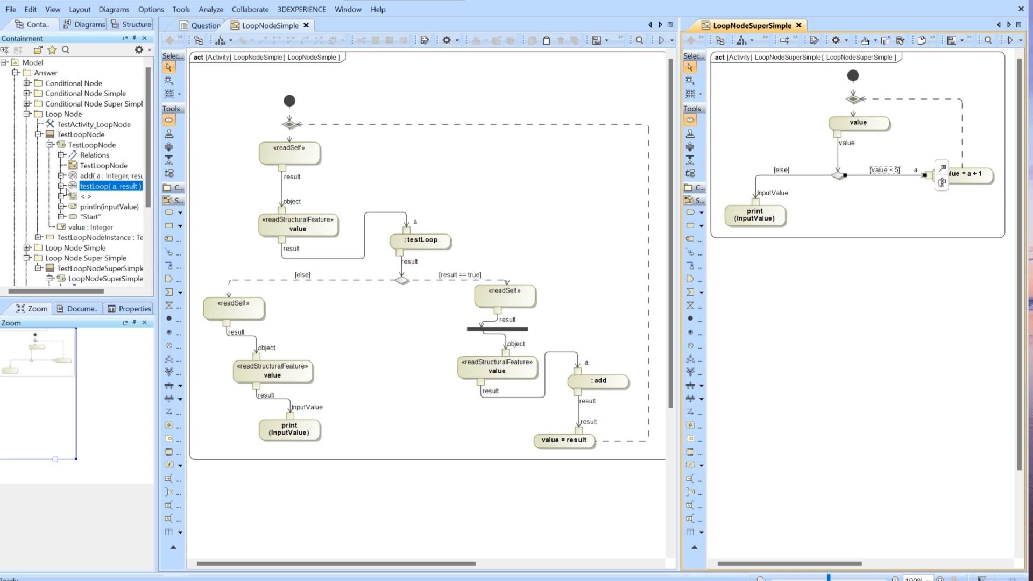
Examine the testLoop opaque behavior's body in its specification and compare it with LoopNodeSuperSimple's [value < 5] guard
right_click(96, 185)
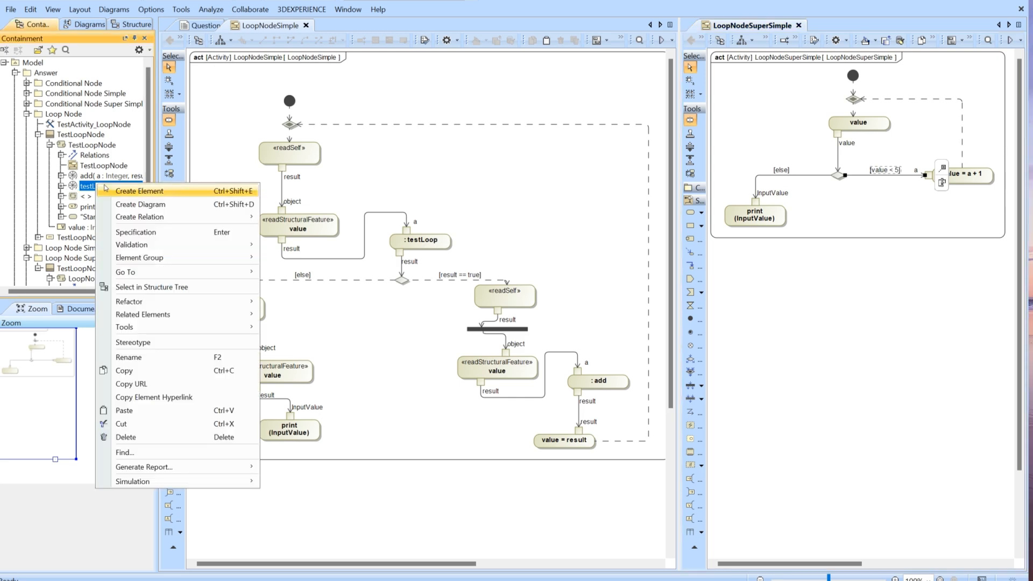
left_click(148, 232)
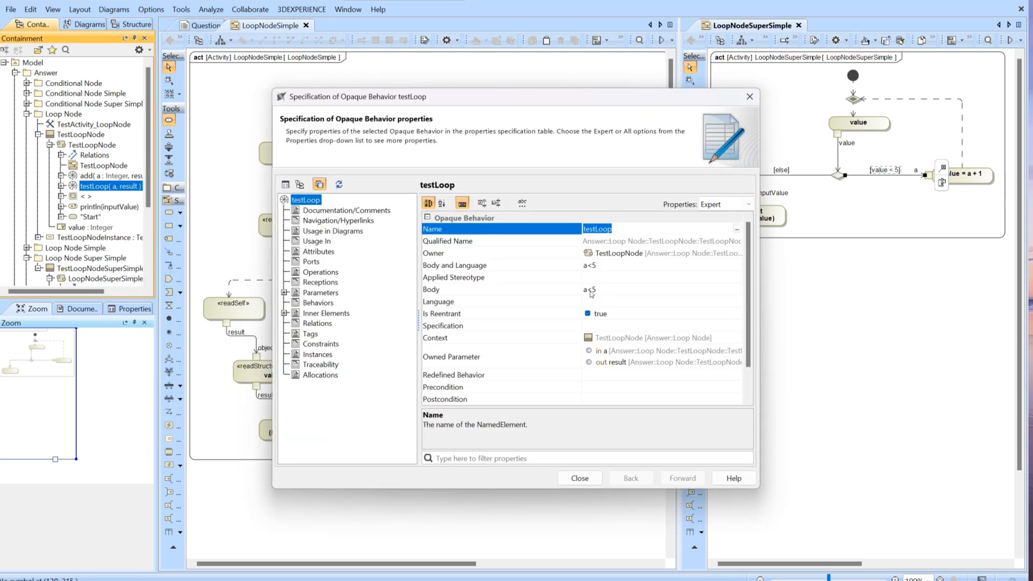
left_click(749, 97)
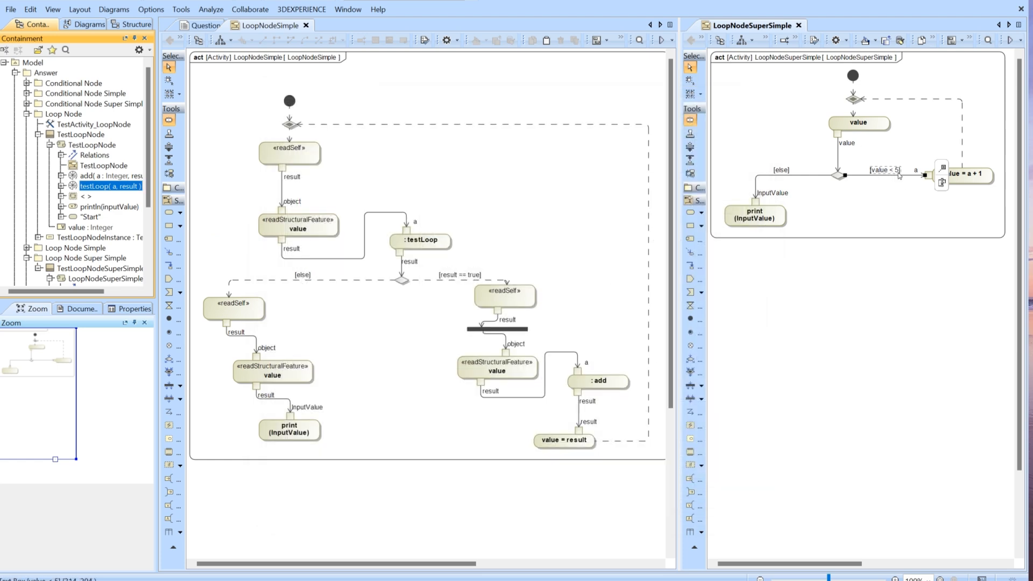
left_click(839, 176)
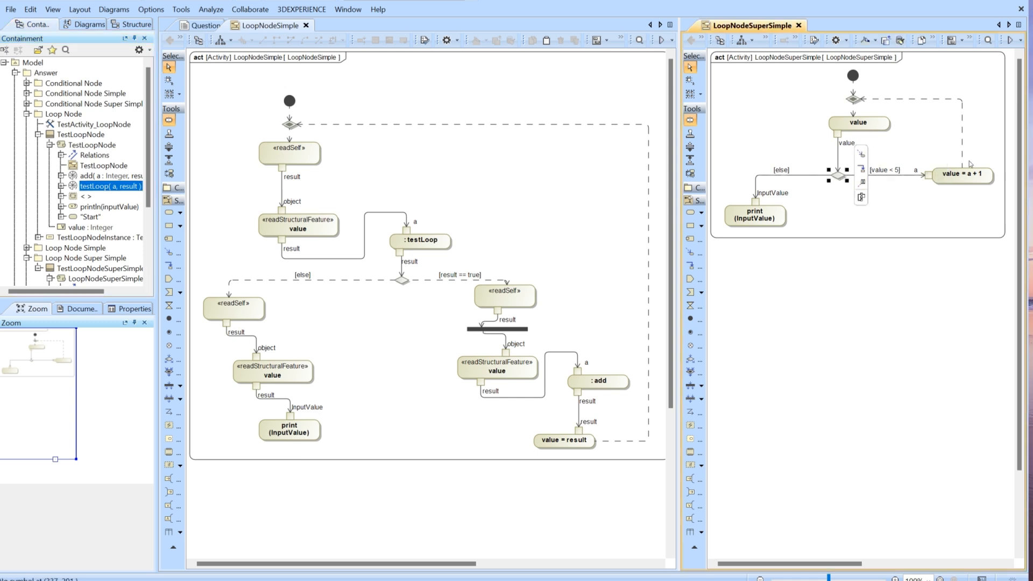
left_click(895, 195)
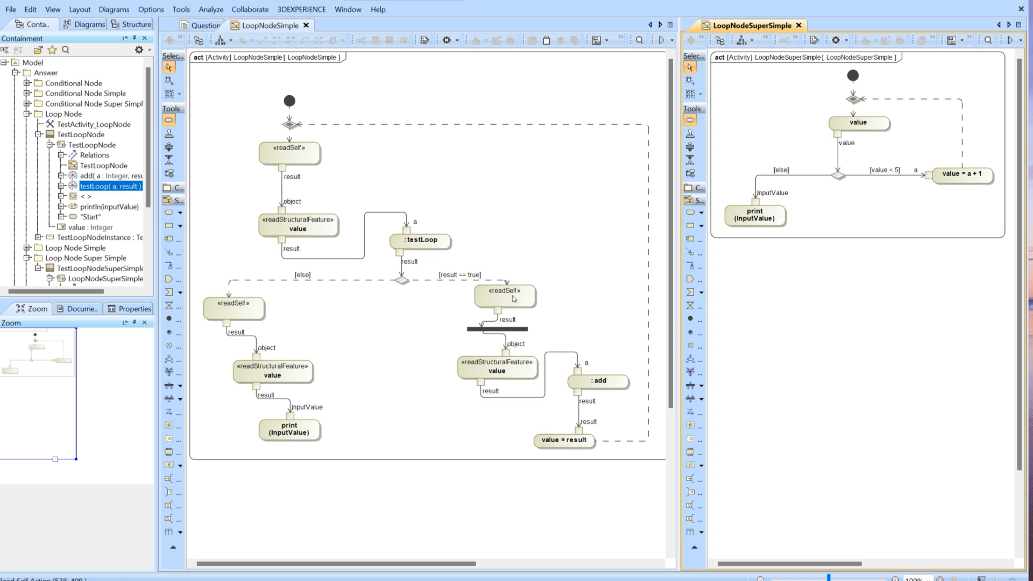
Compare the value = a + 1 action with LoopNodeSimple's true-branch readSelf, readStructuralFeature, add and value = result actions
left_click(963, 175)
left_click(509, 302)
left_click(501, 379)
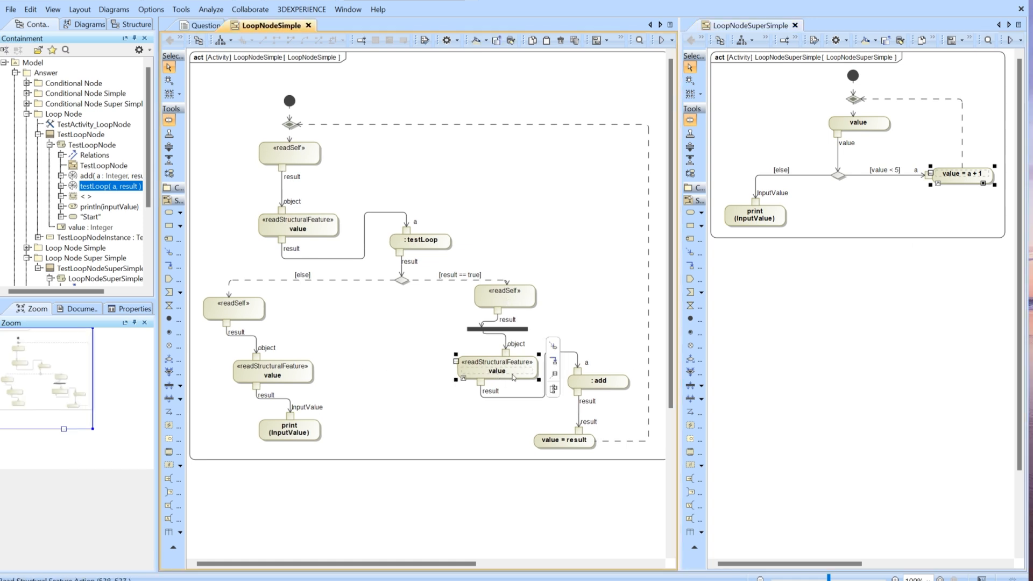
left_click(608, 384)
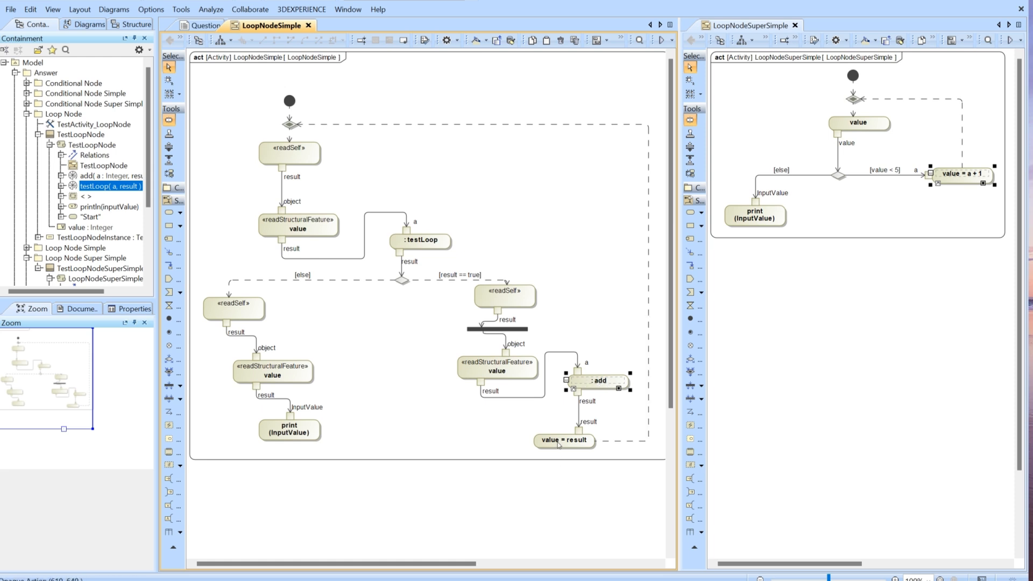
left_click(566, 445)
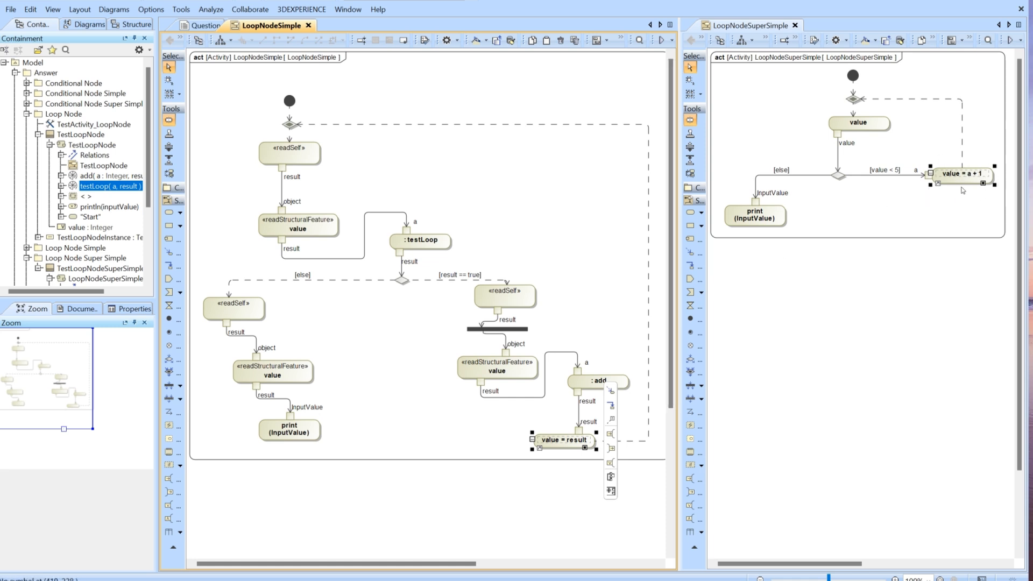
Compare the else branch's readSelf, readStructuralFeature and print(InputValue) actions in LoopNodeSimple with LoopNodeSuperSimple's single print action
left_click(245, 306)
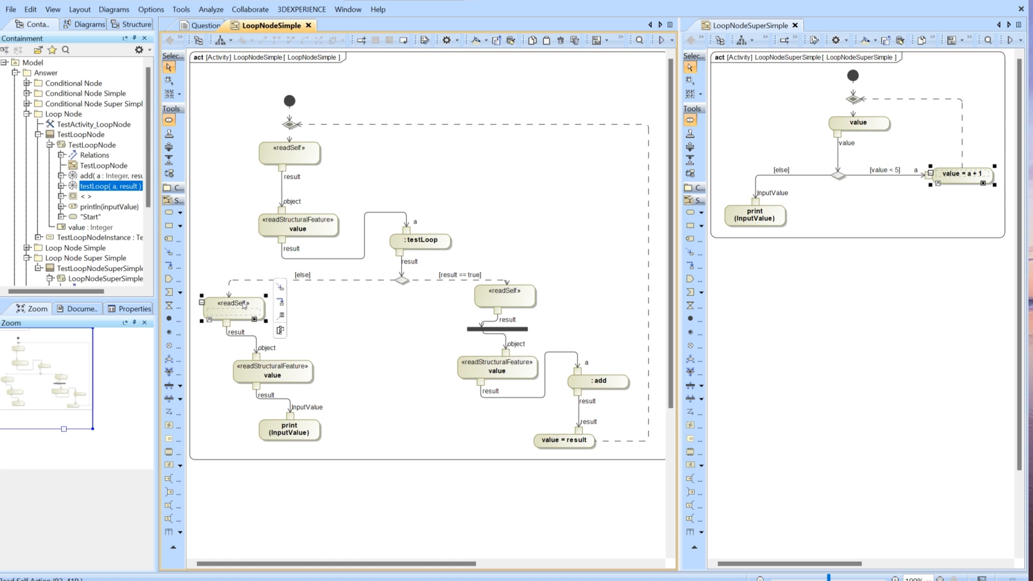
left_click(269, 378)
left_click(298, 435)
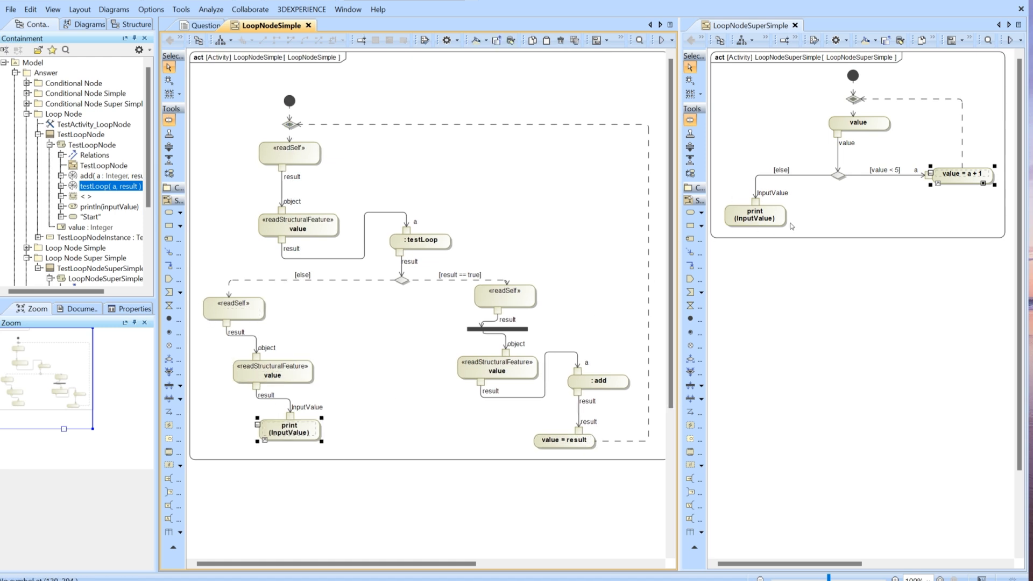
left_click(797, 221)
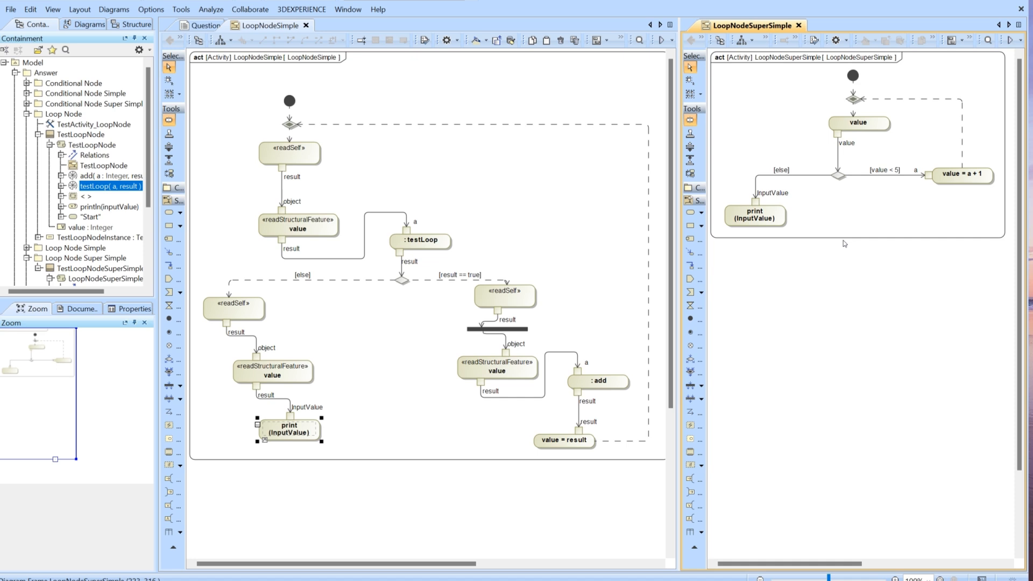
left_click(575, 235)
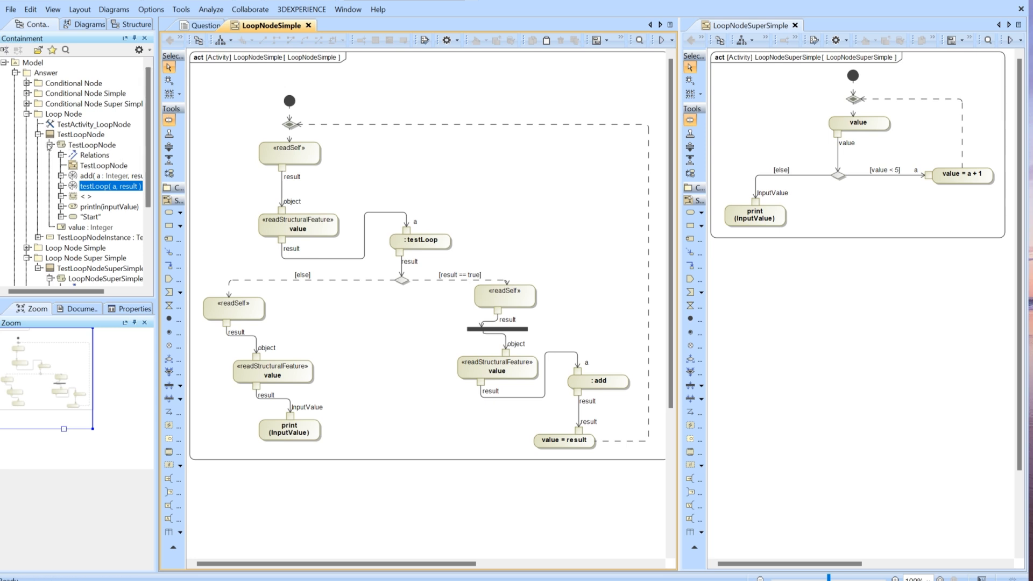
Collapse the Loop Node and Loop Node Super Simple packages in the containment tree and select the Answer package
left_click(49, 145)
left_click(38, 134)
left_click(26, 114)
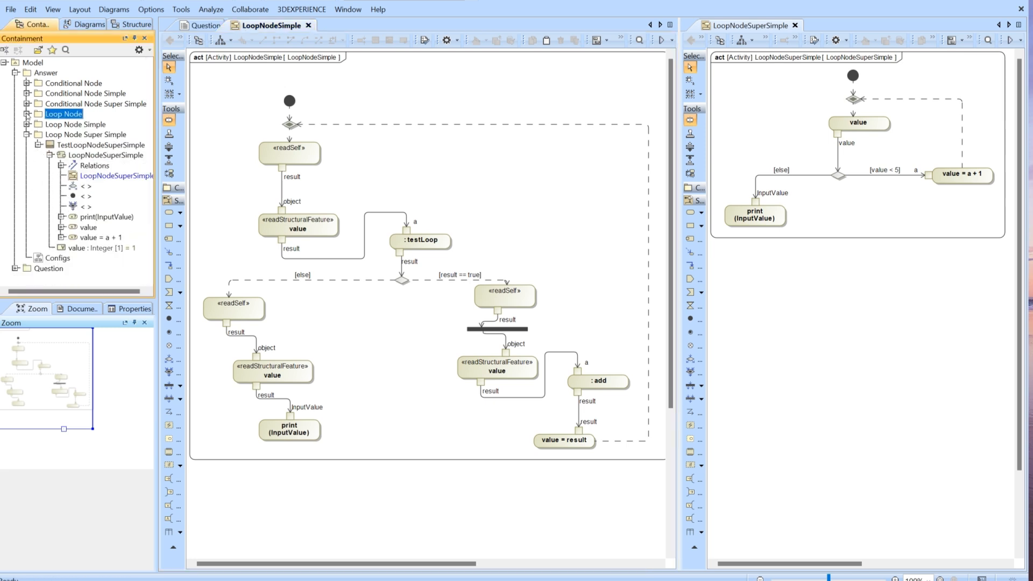
left_click(27, 134)
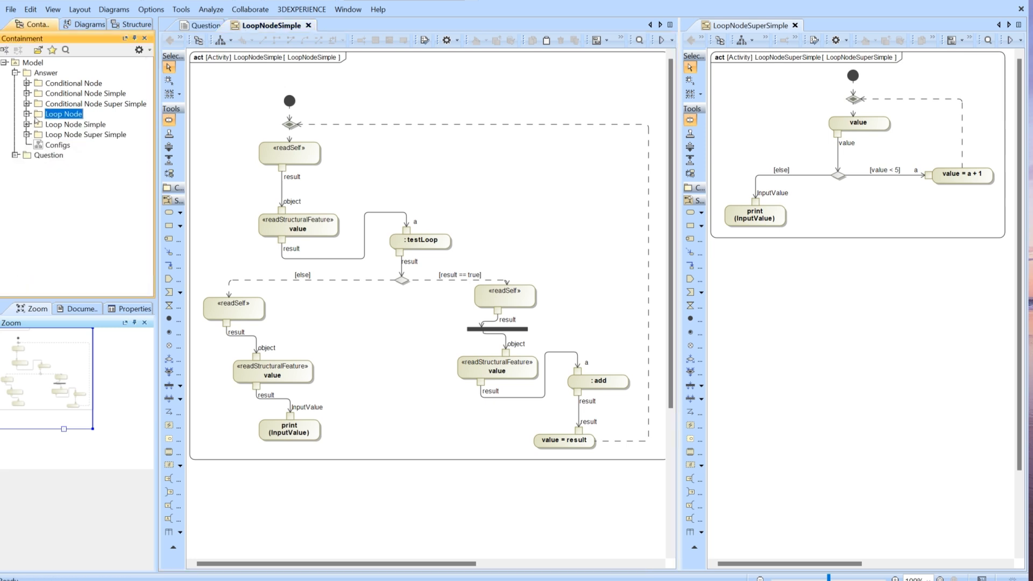
left_click(41, 71)
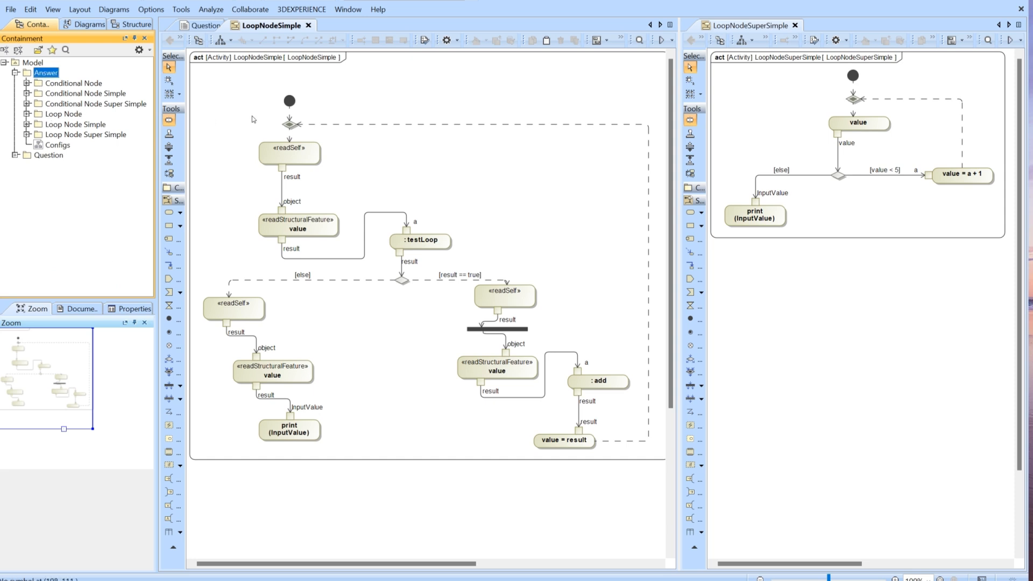